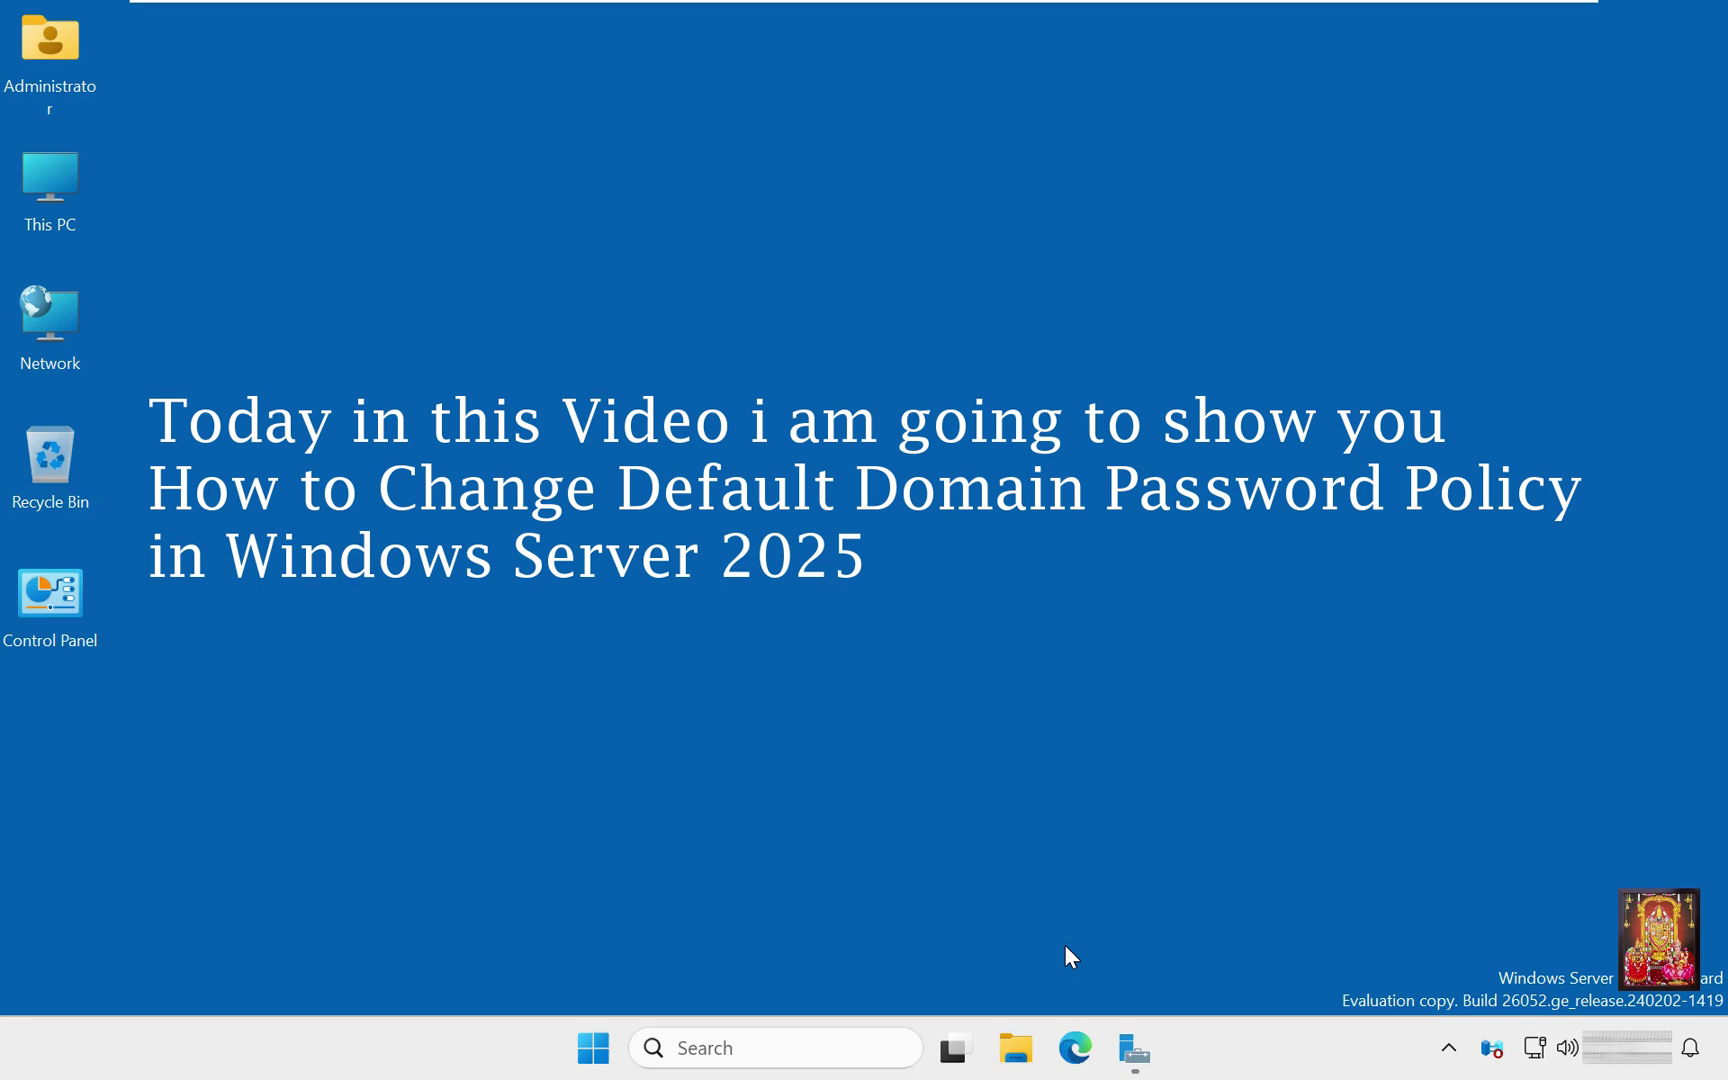
Step: Open Server Manager from the taskbar on its Local Server page
click(1136, 1050)
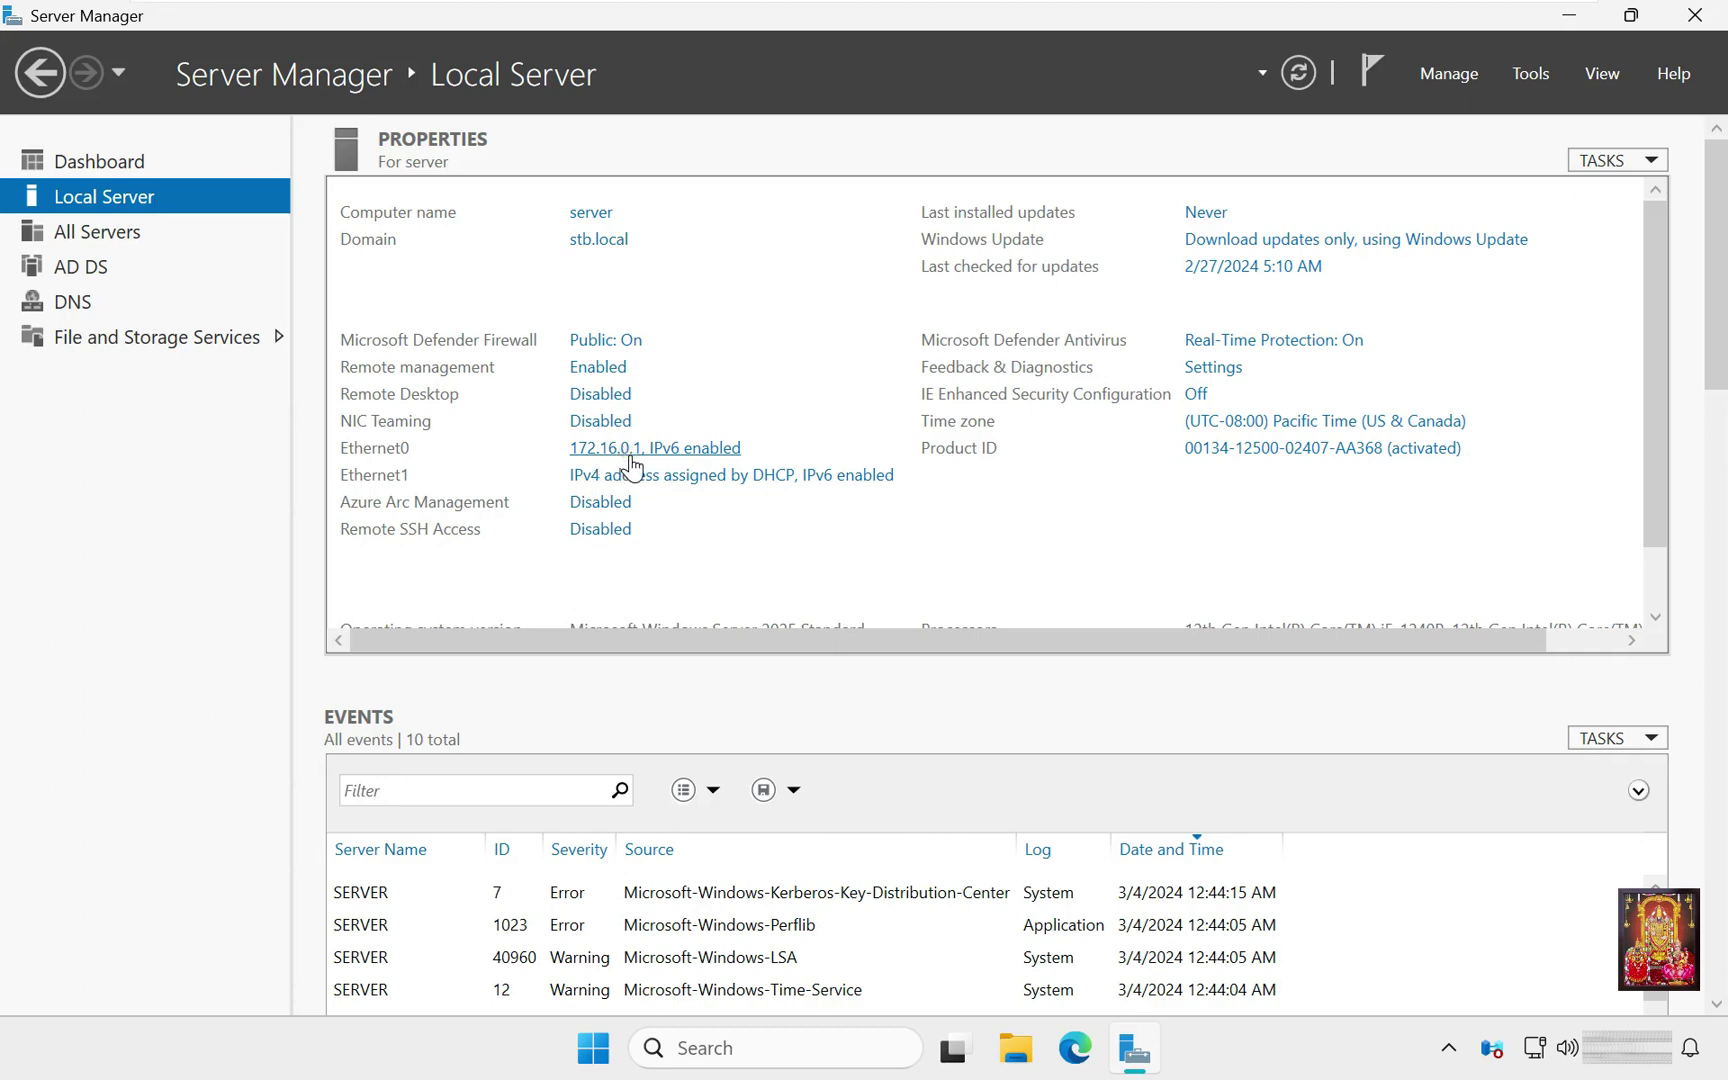
Step: Launch Group Policy Management from Tools and maximize the console
click(1535, 76)
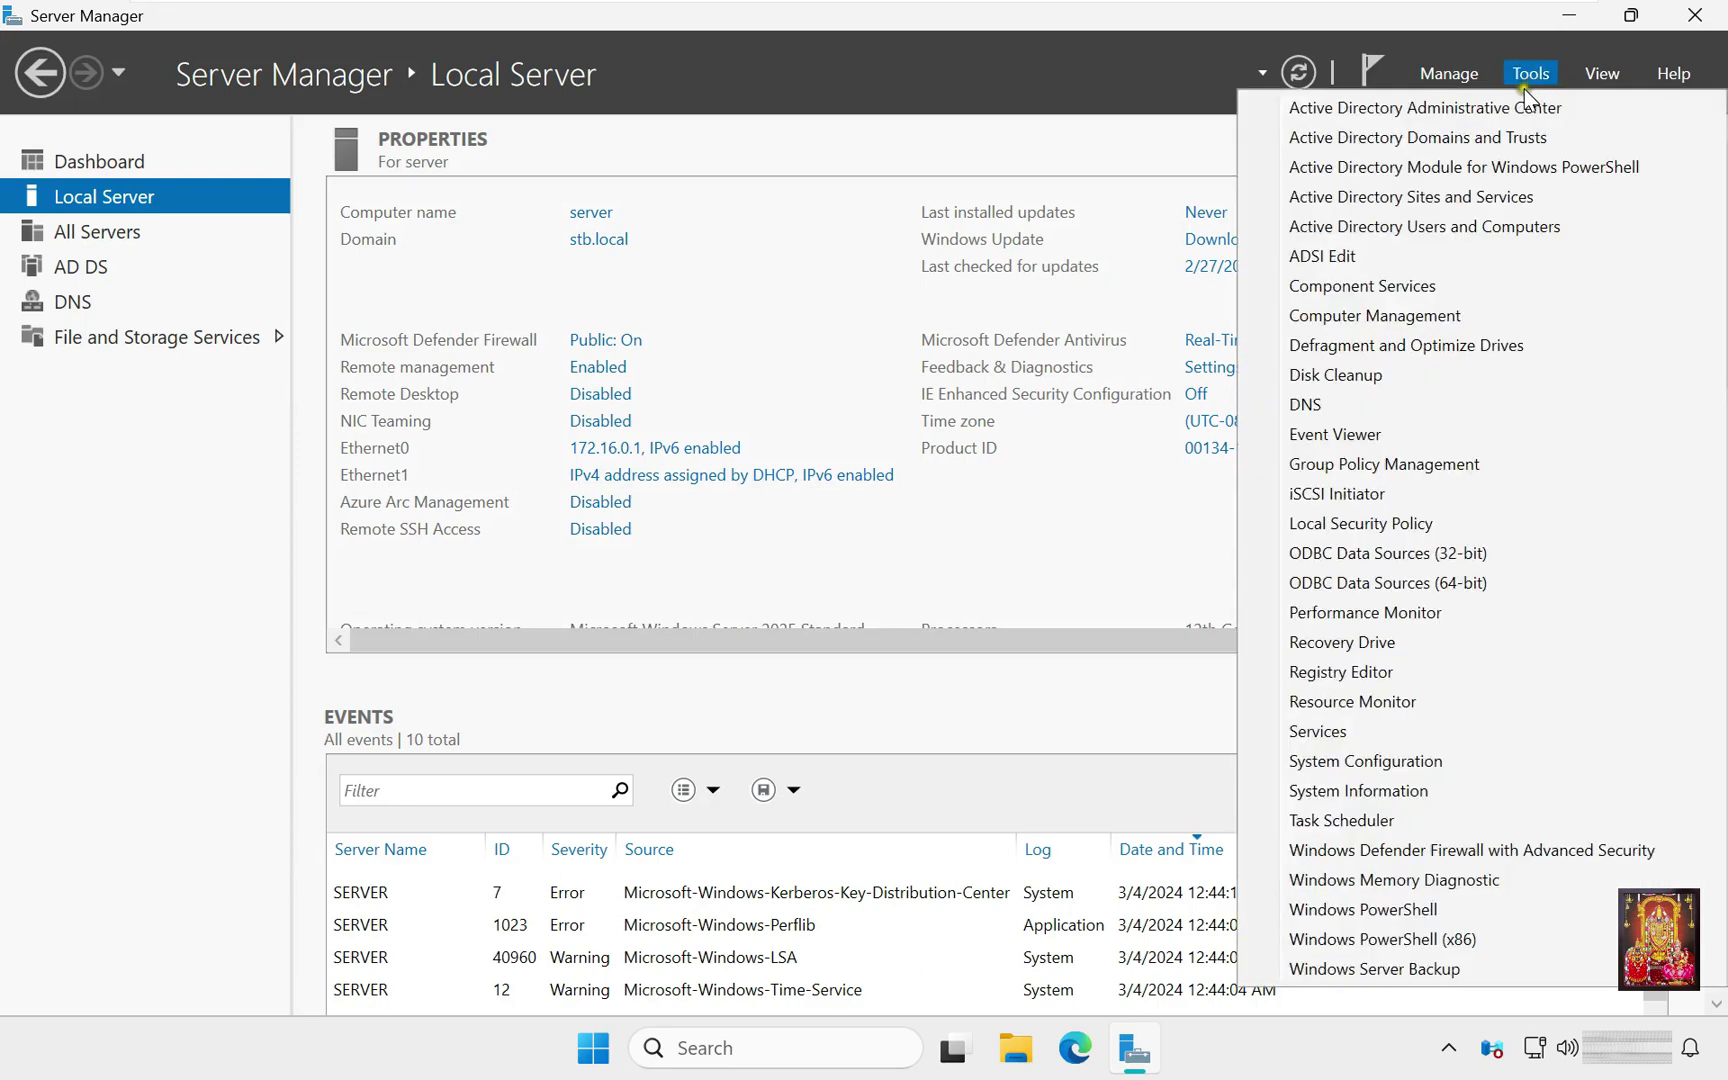
click(1451, 464)
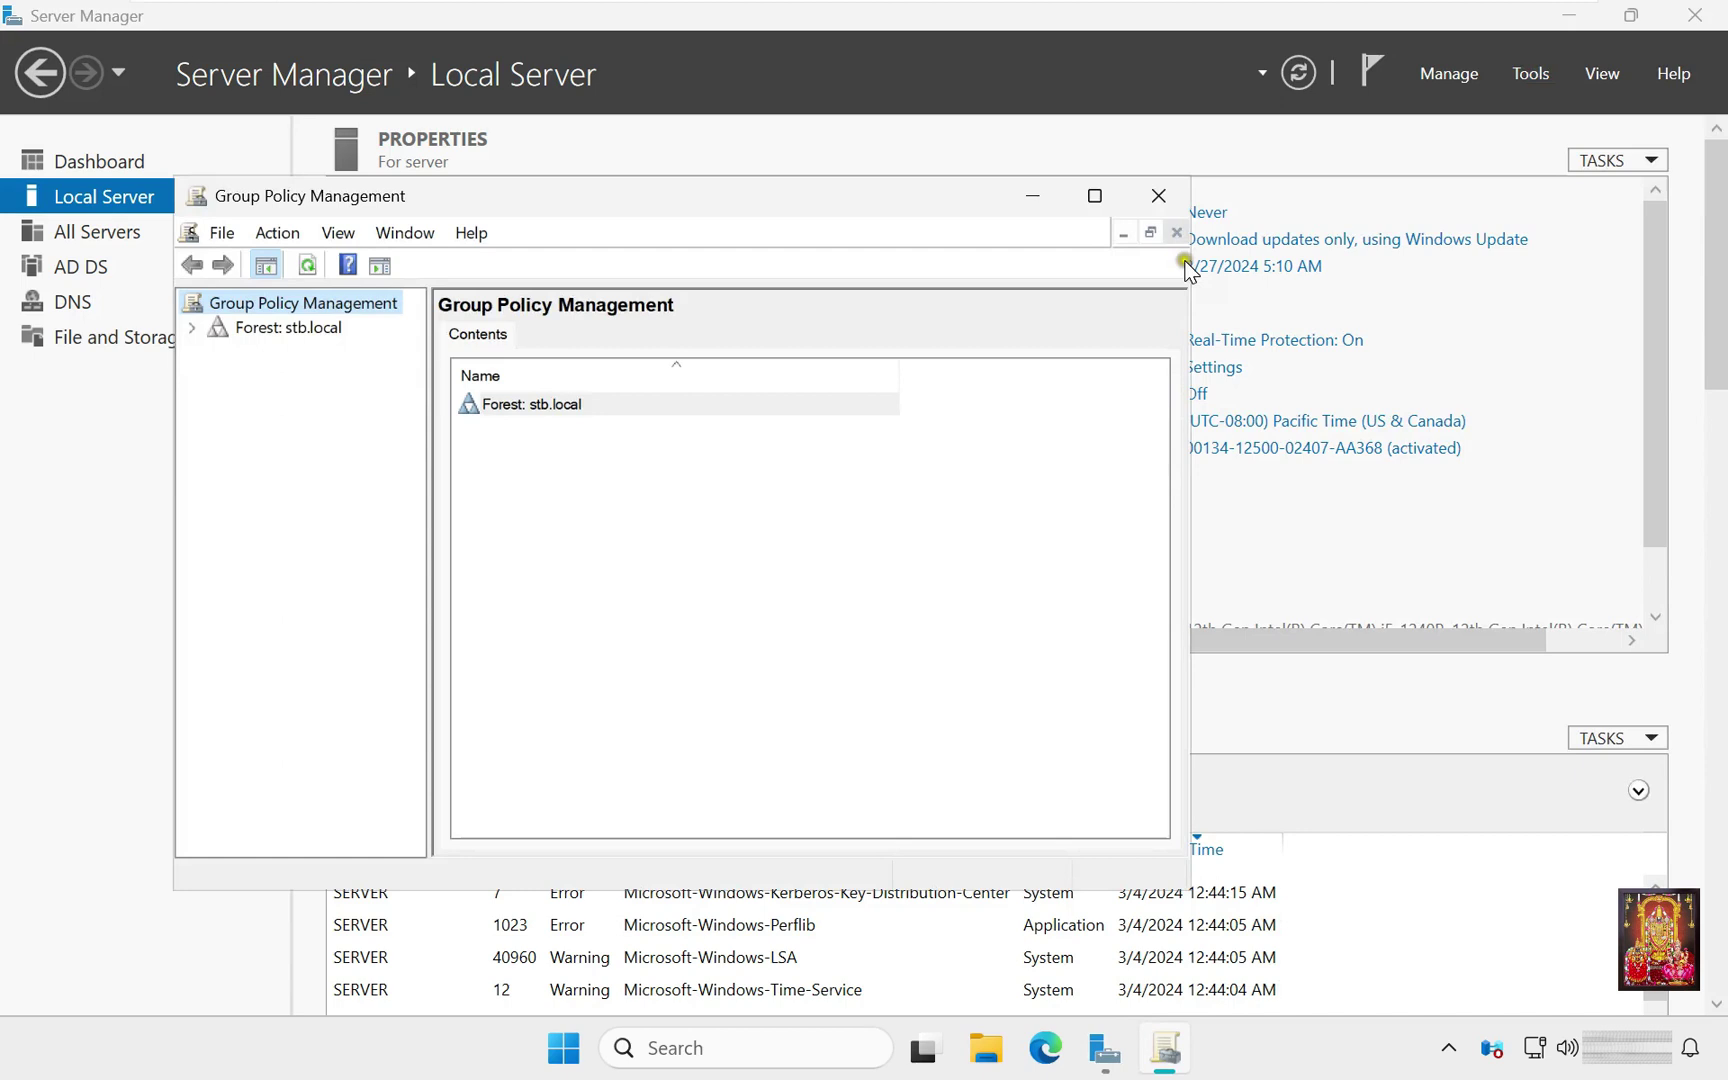
click(1094, 196)
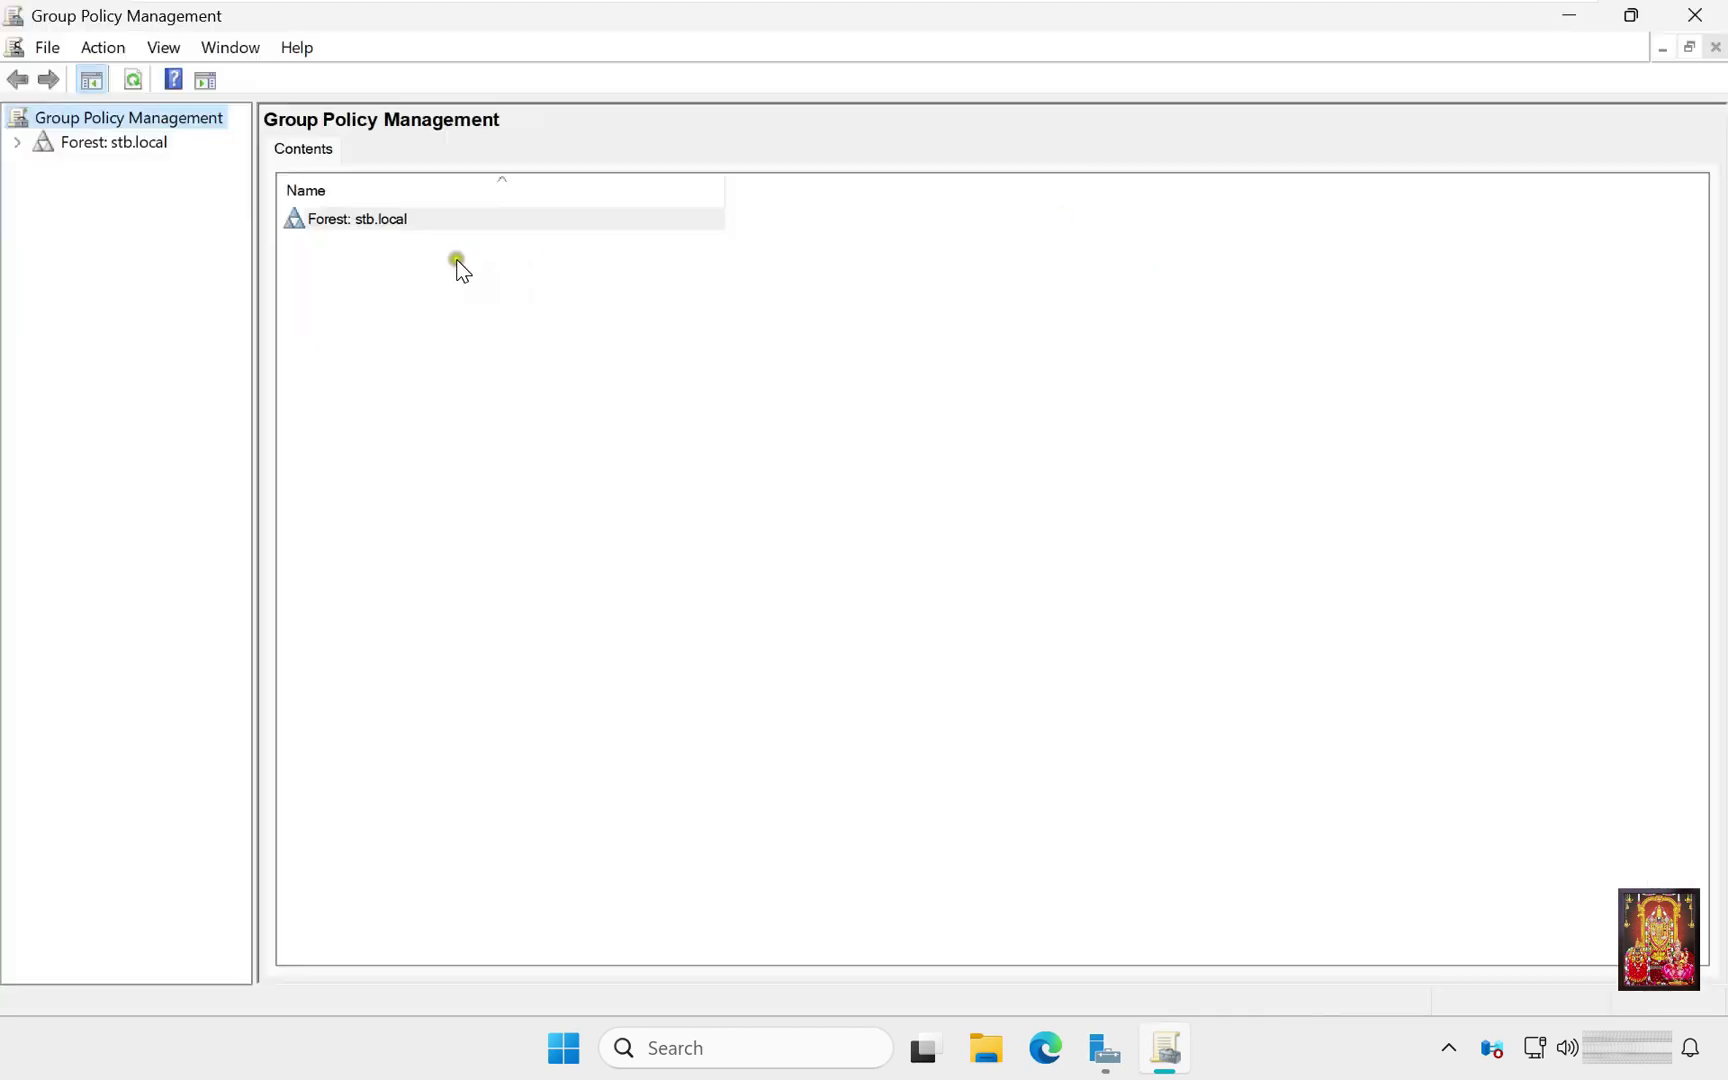
Step: Expand Forest > Domains > stb.local and select the Default Domain Policy, dismissing the link warning
click(18, 143)
click(42, 166)
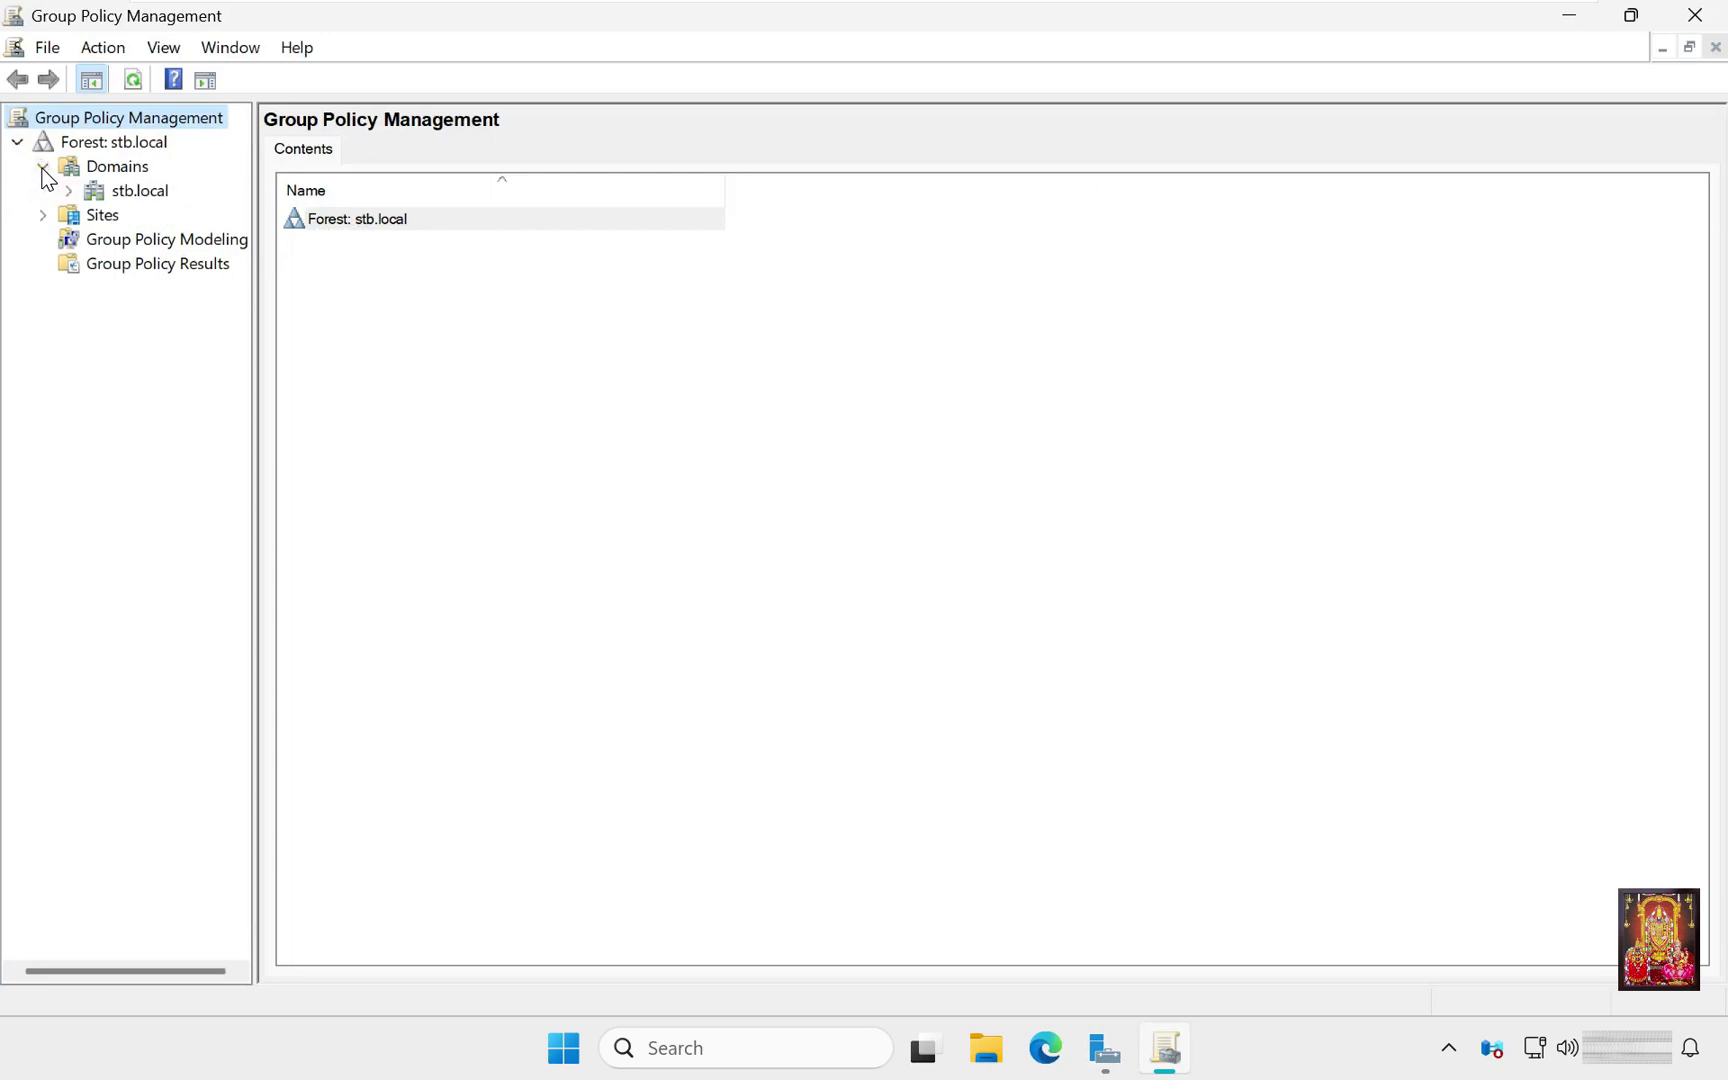
click(68, 190)
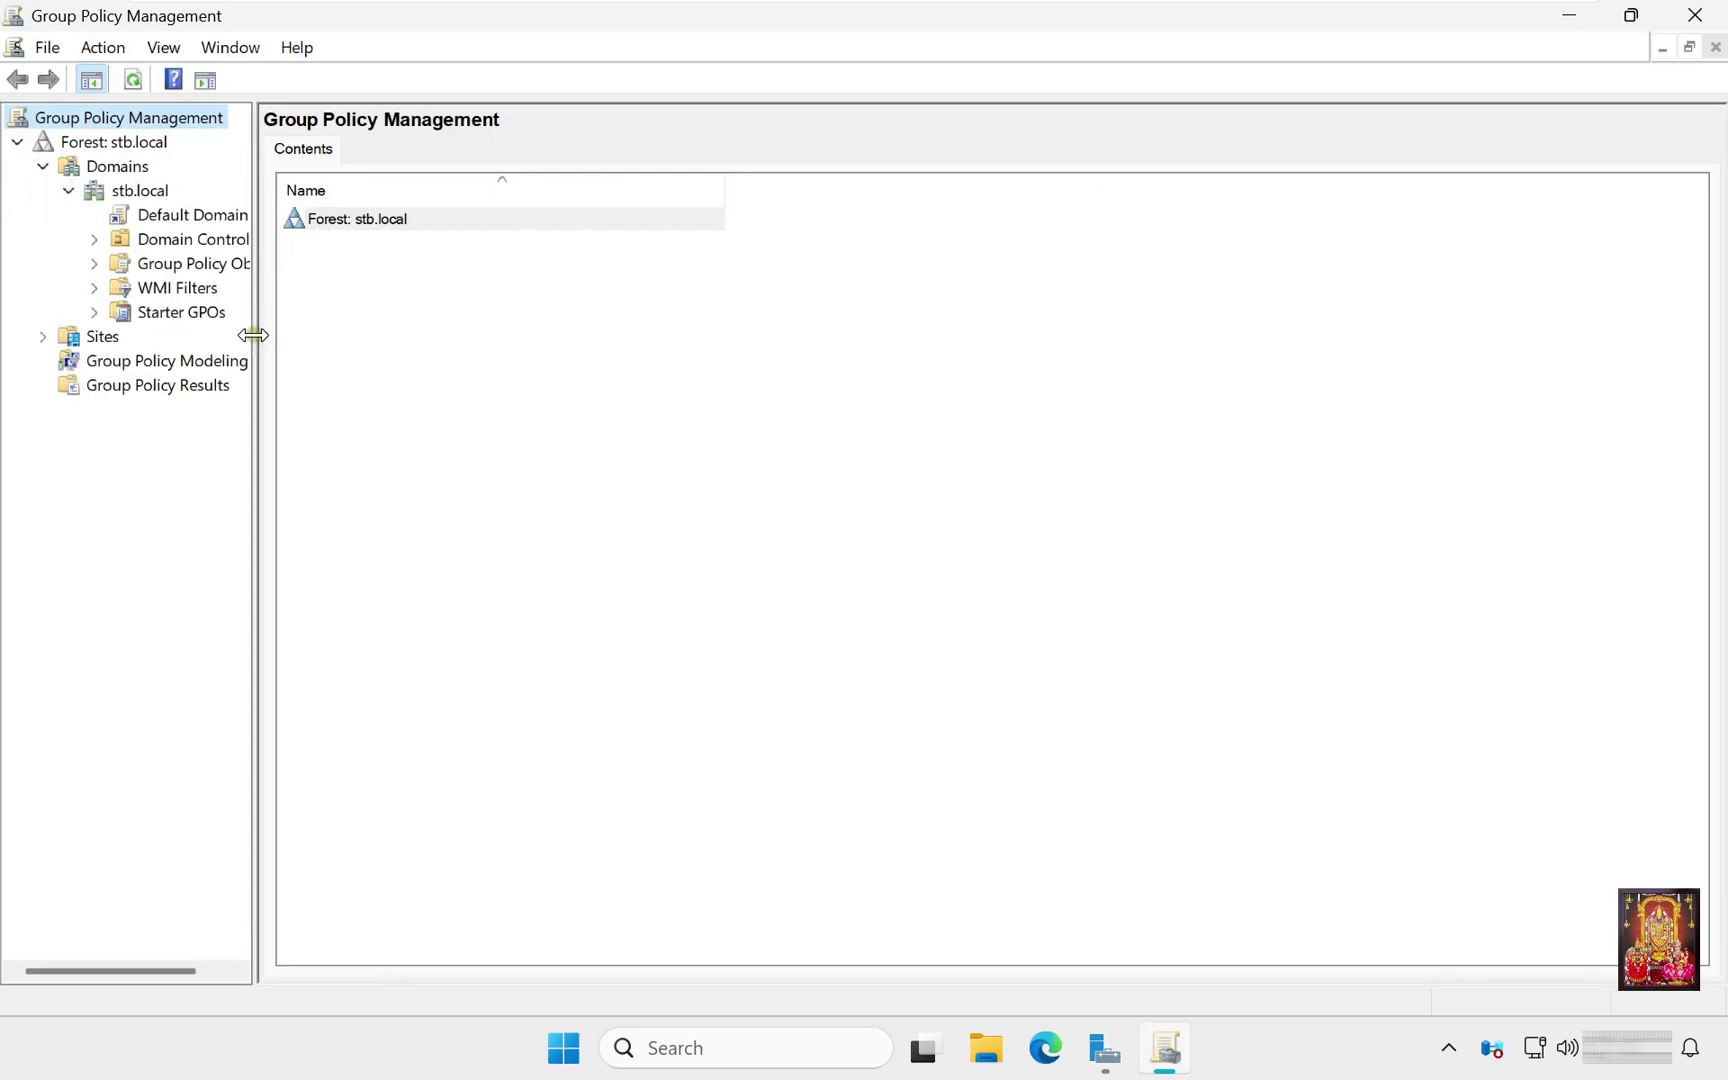
drag(257, 336, 357, 335)
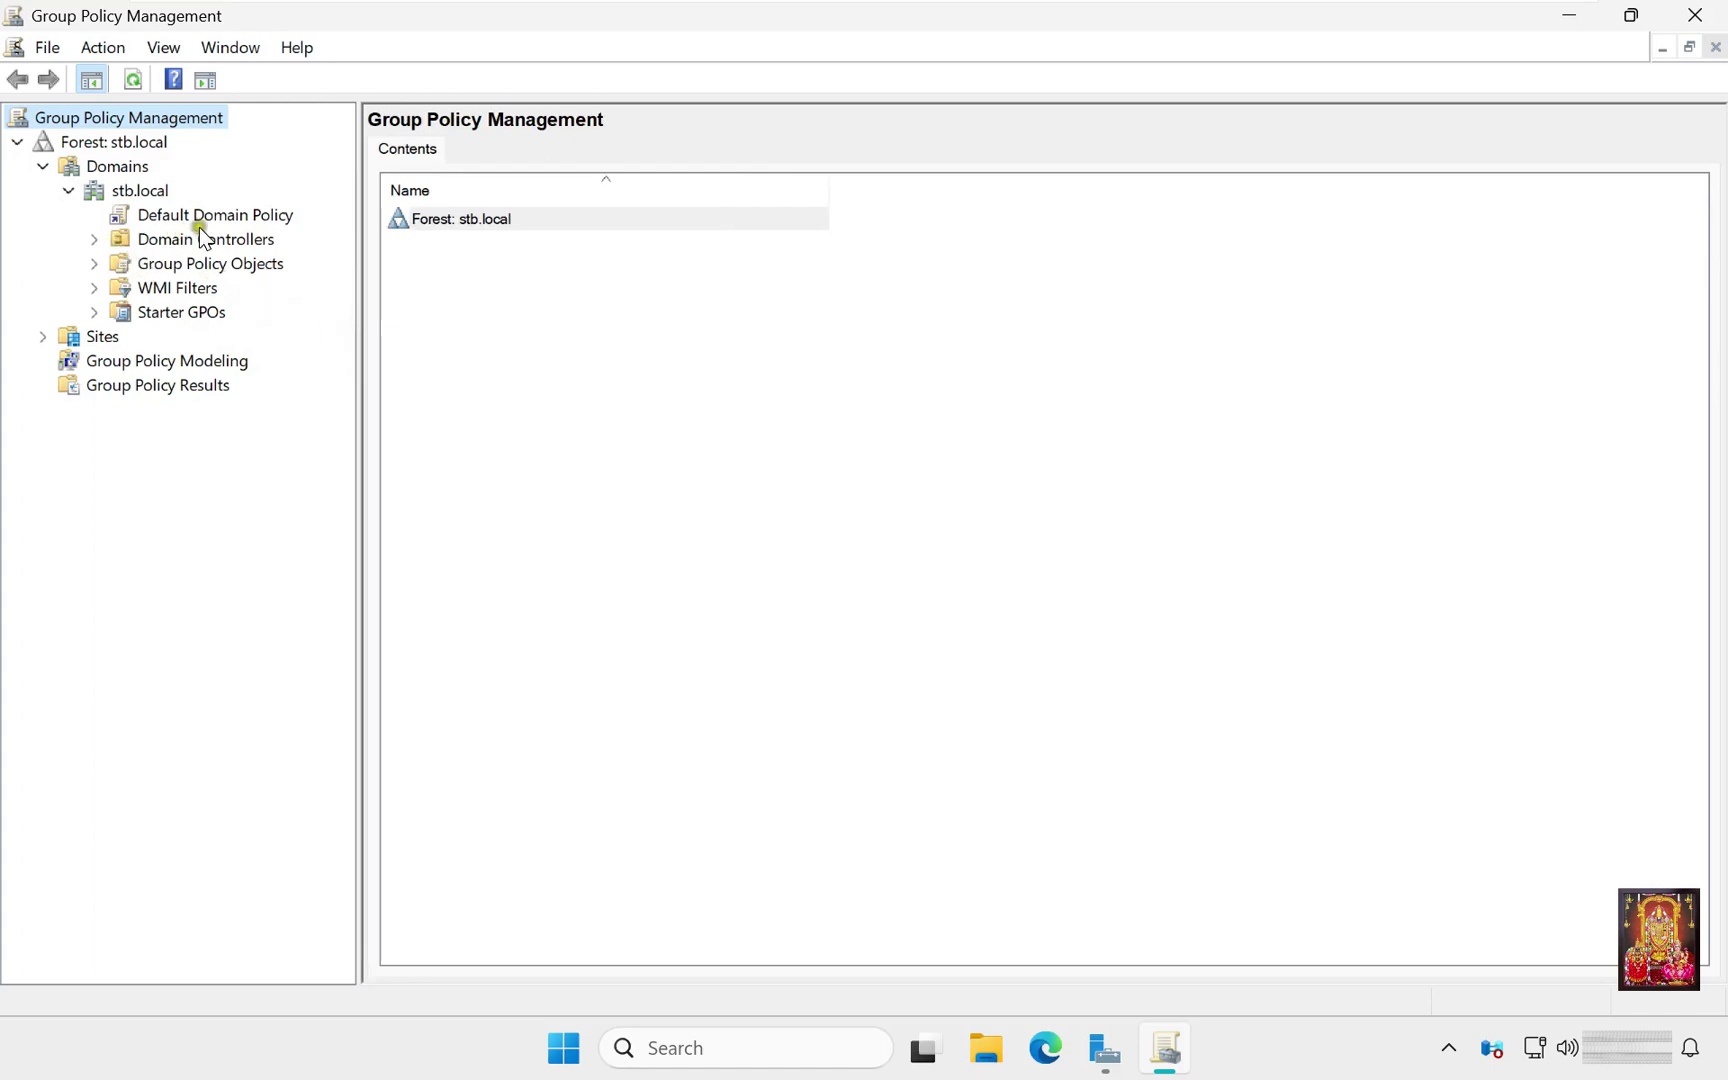
click(228, 215)
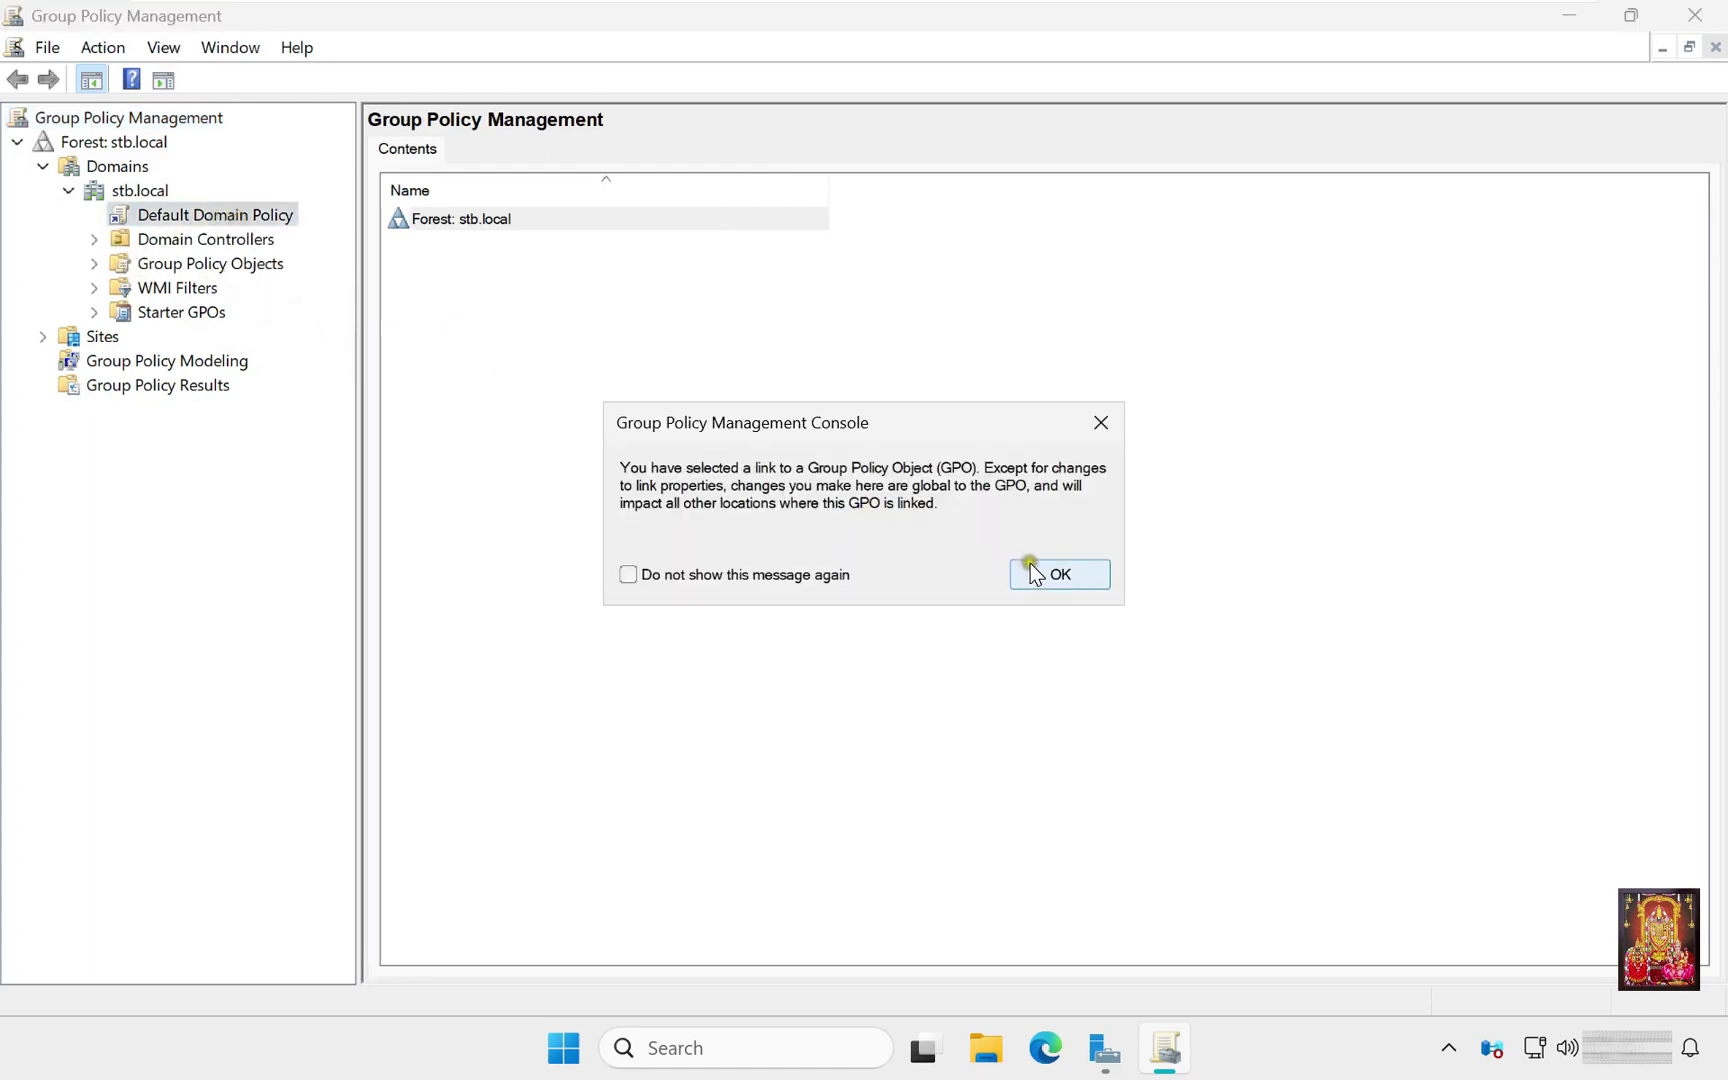
click(1030, 565)
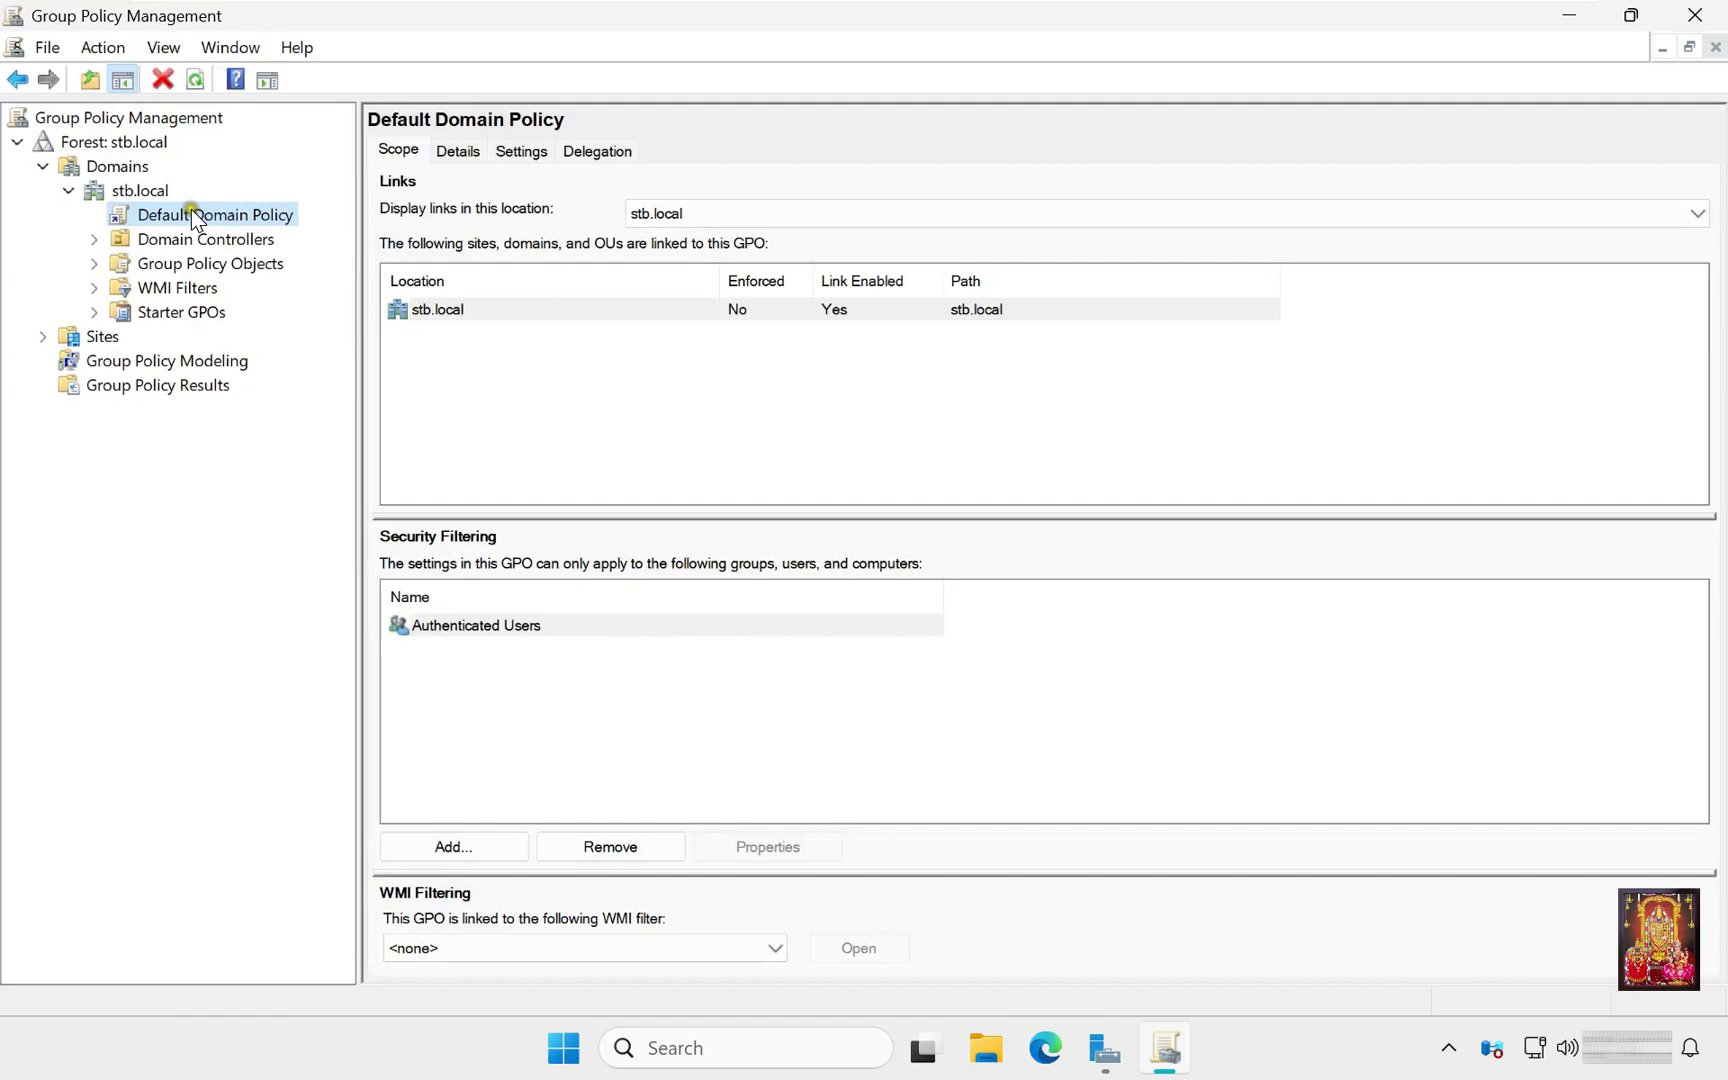
right_click(275, 215)
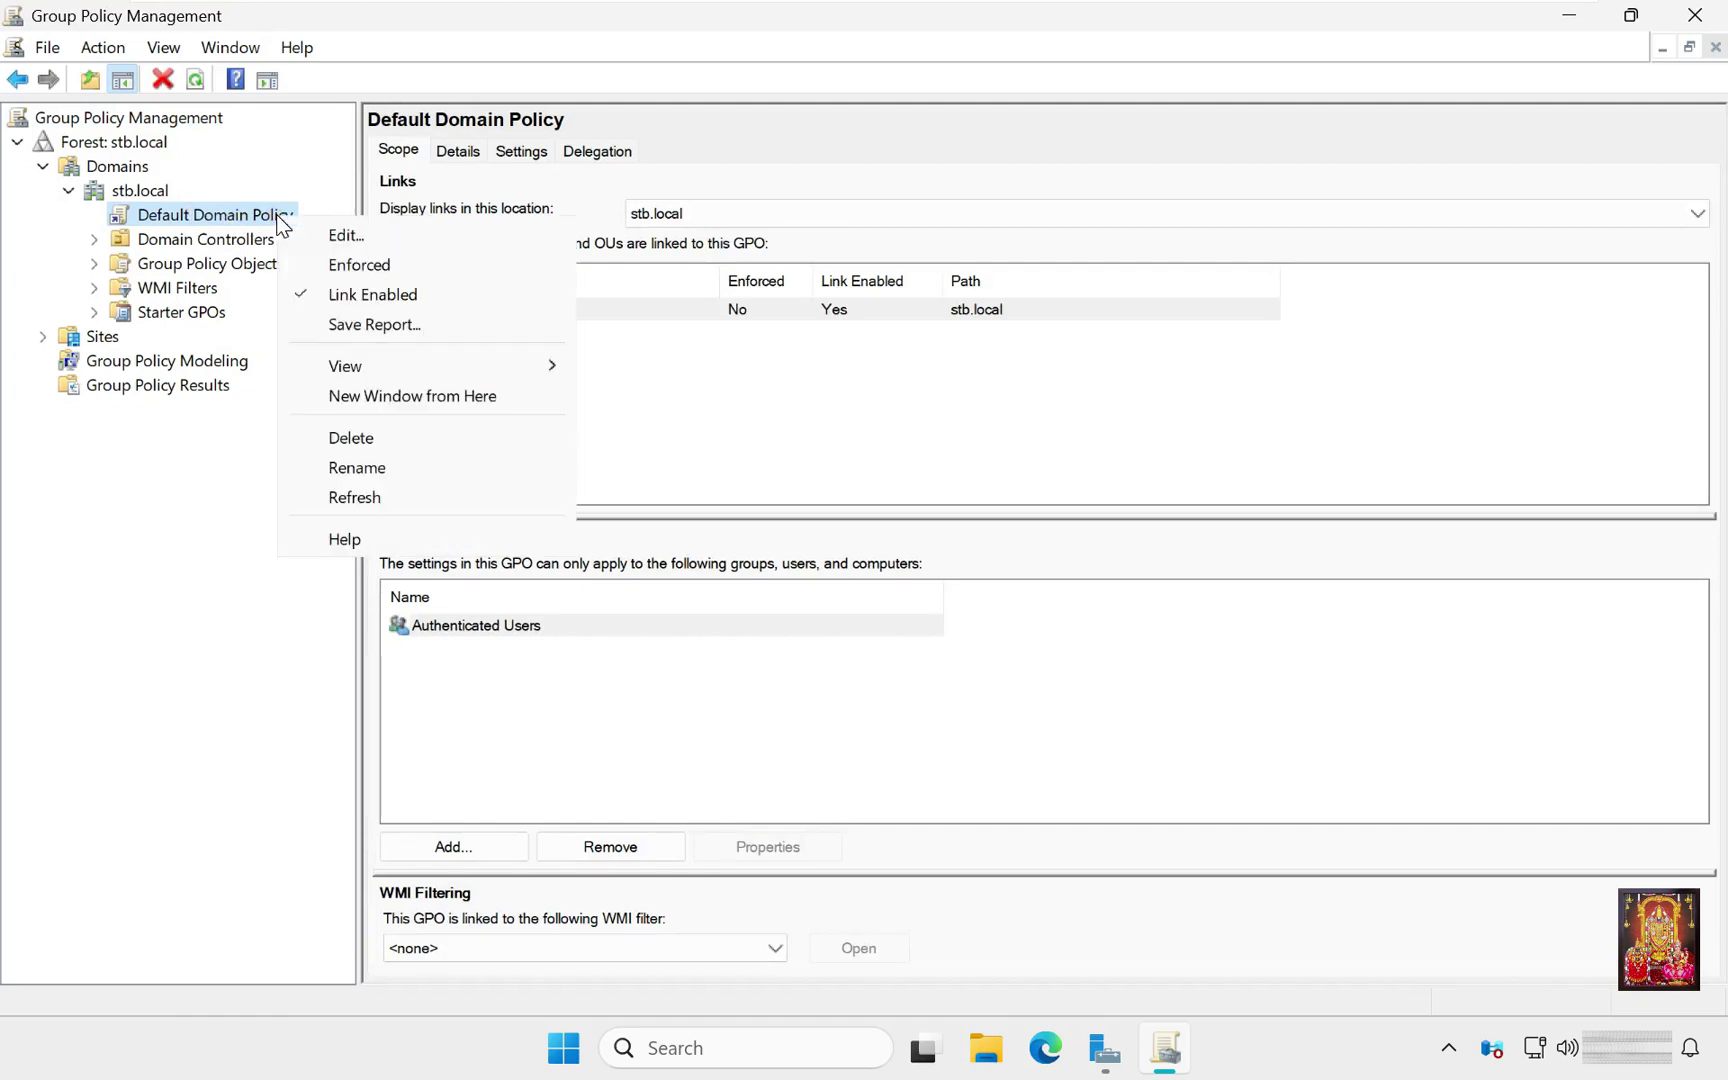
Step: Edit the Default Domain Policy and browse Computer Configuration to Account Policies > Password Policy
click(335, 234)
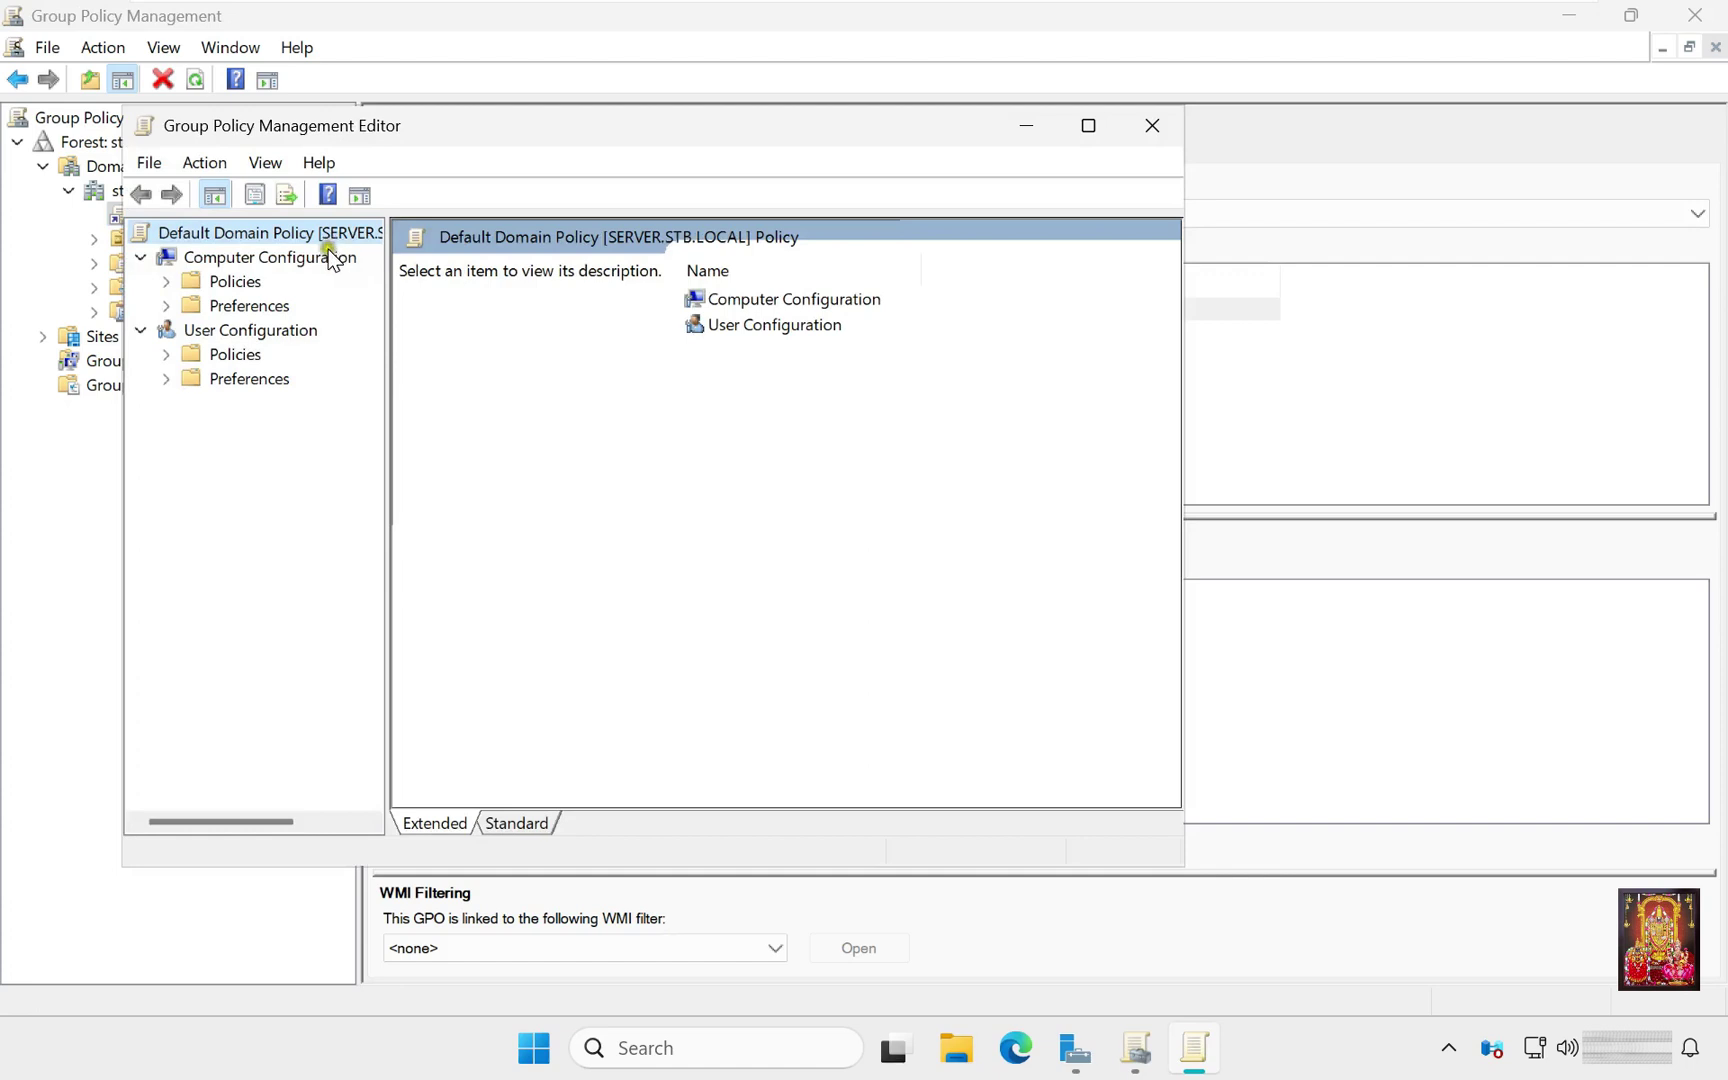
click(167, 281)
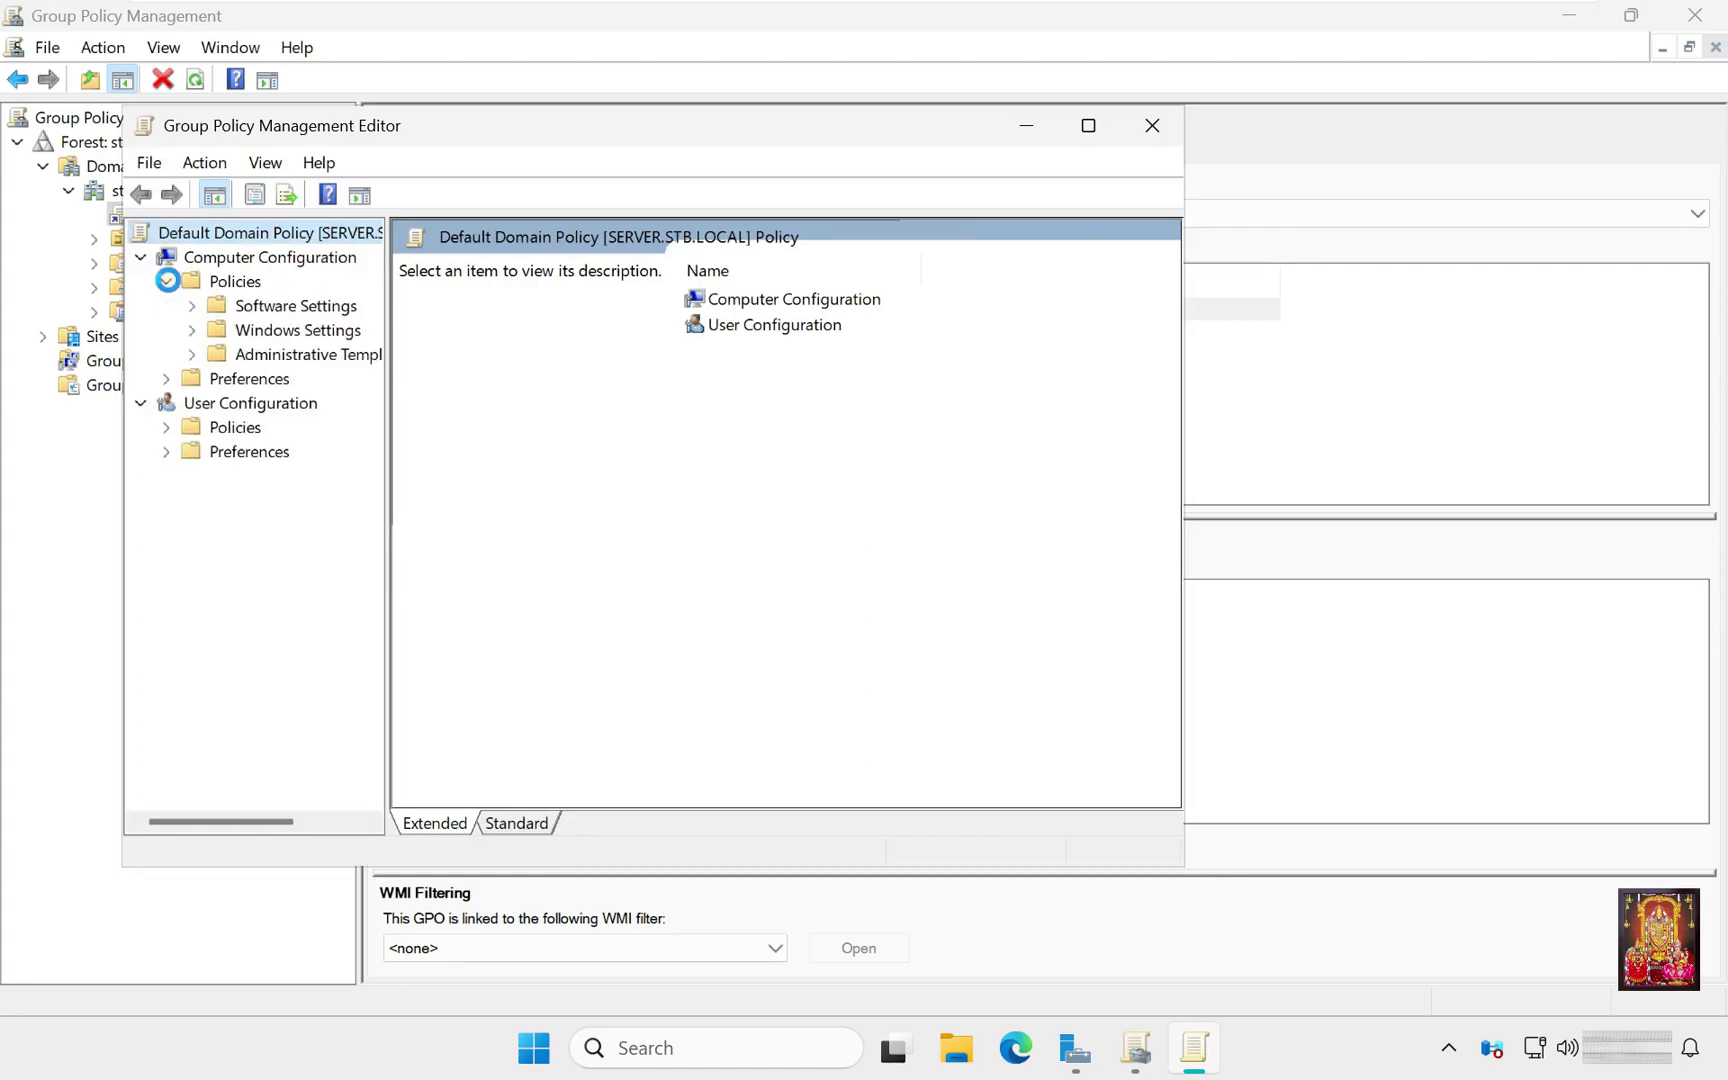
click(191, 331)
click(220, 403)
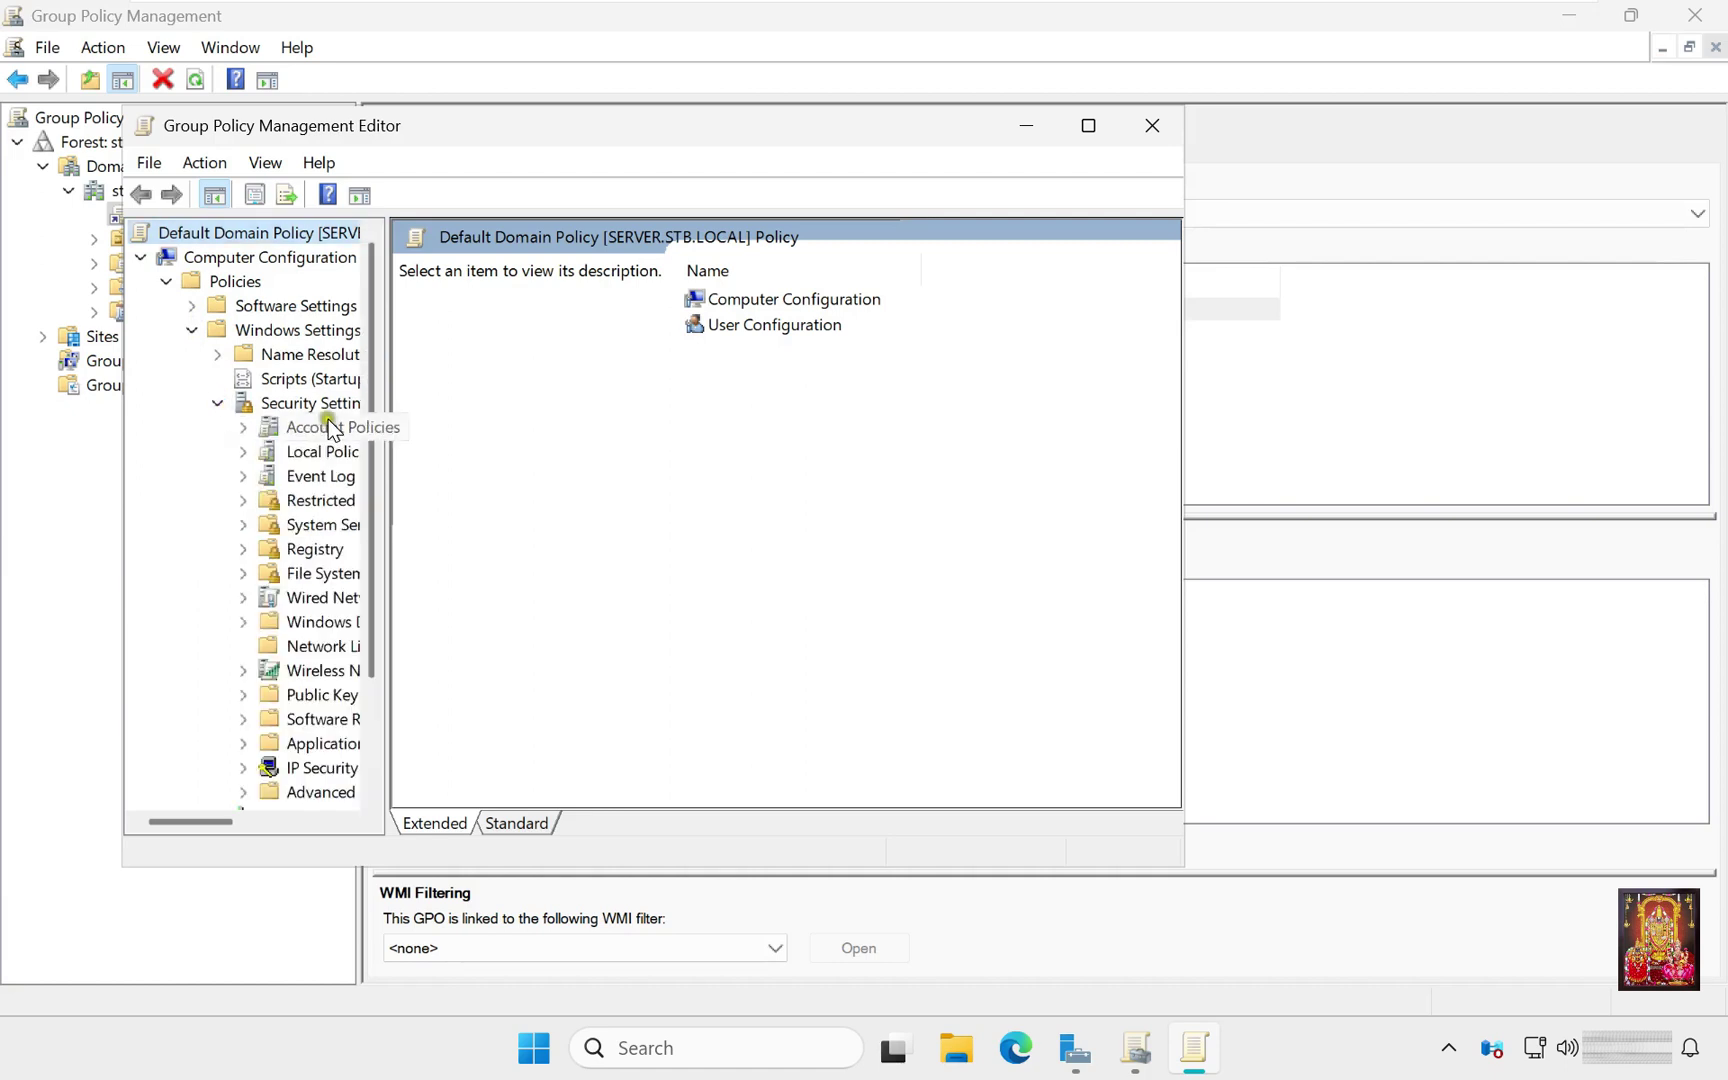
drag(383, 412, 485, 412)
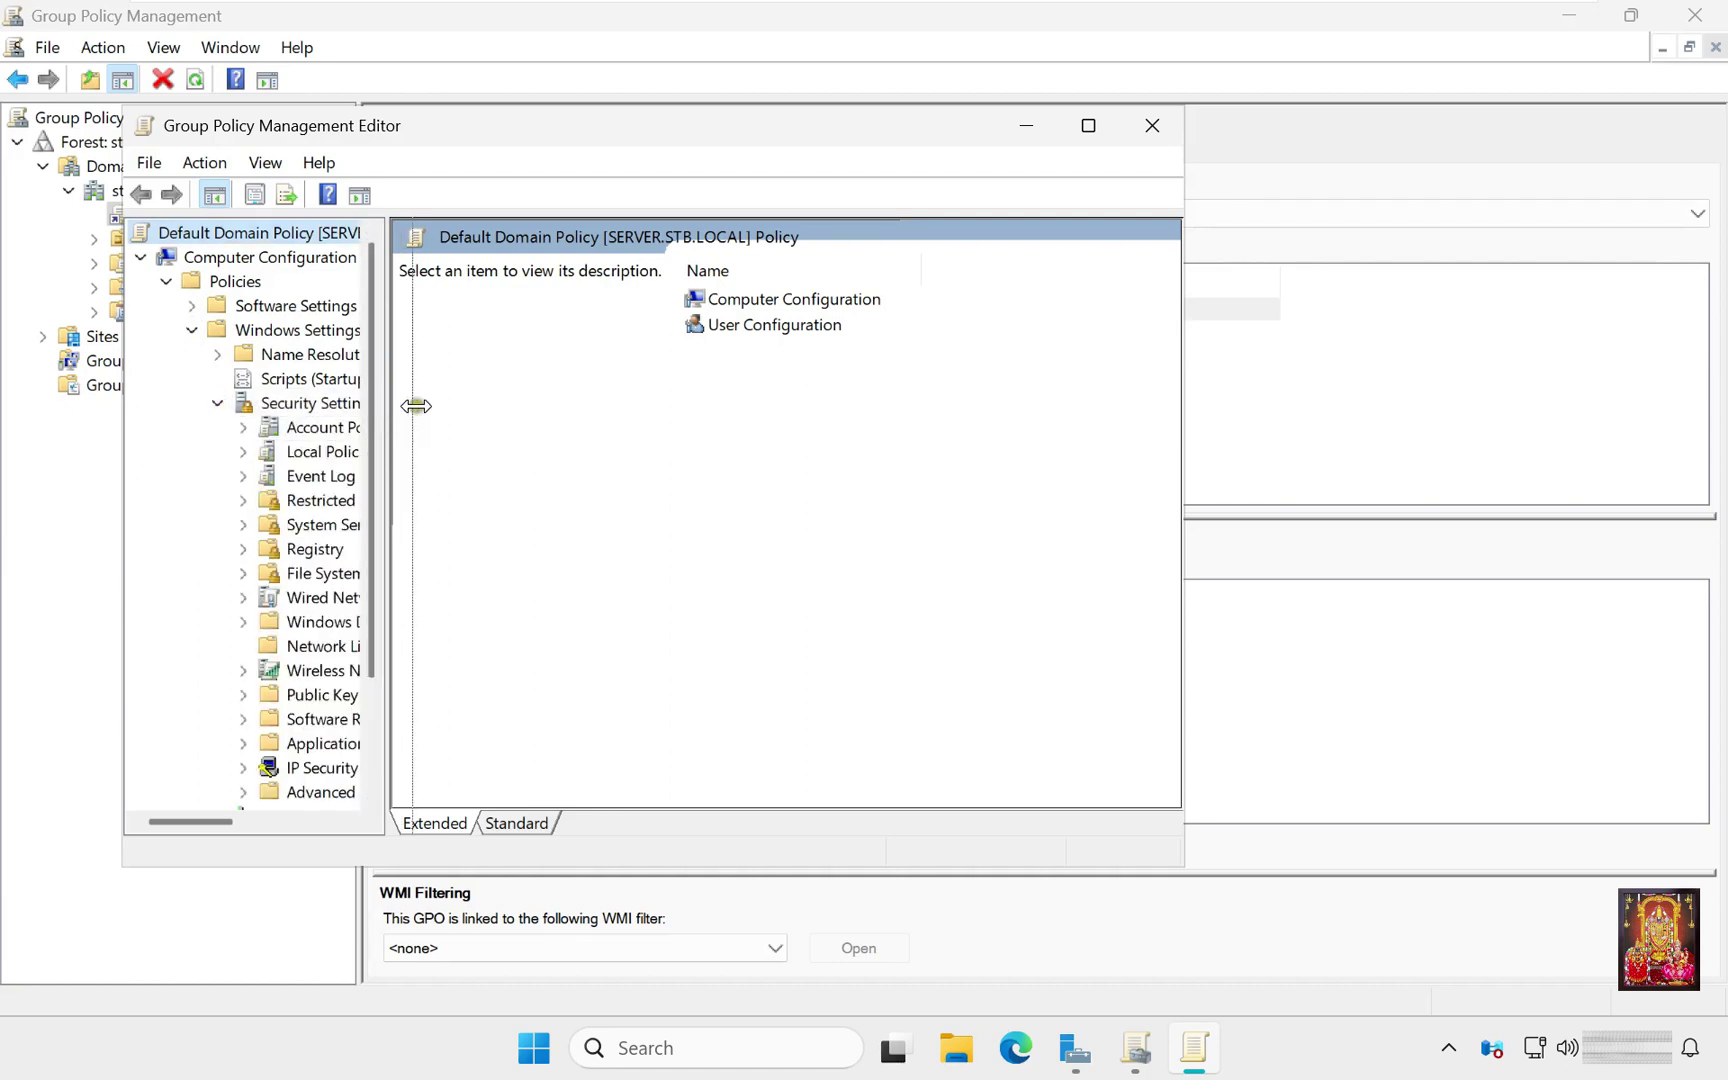
click(318, 403)
click(325, 436)
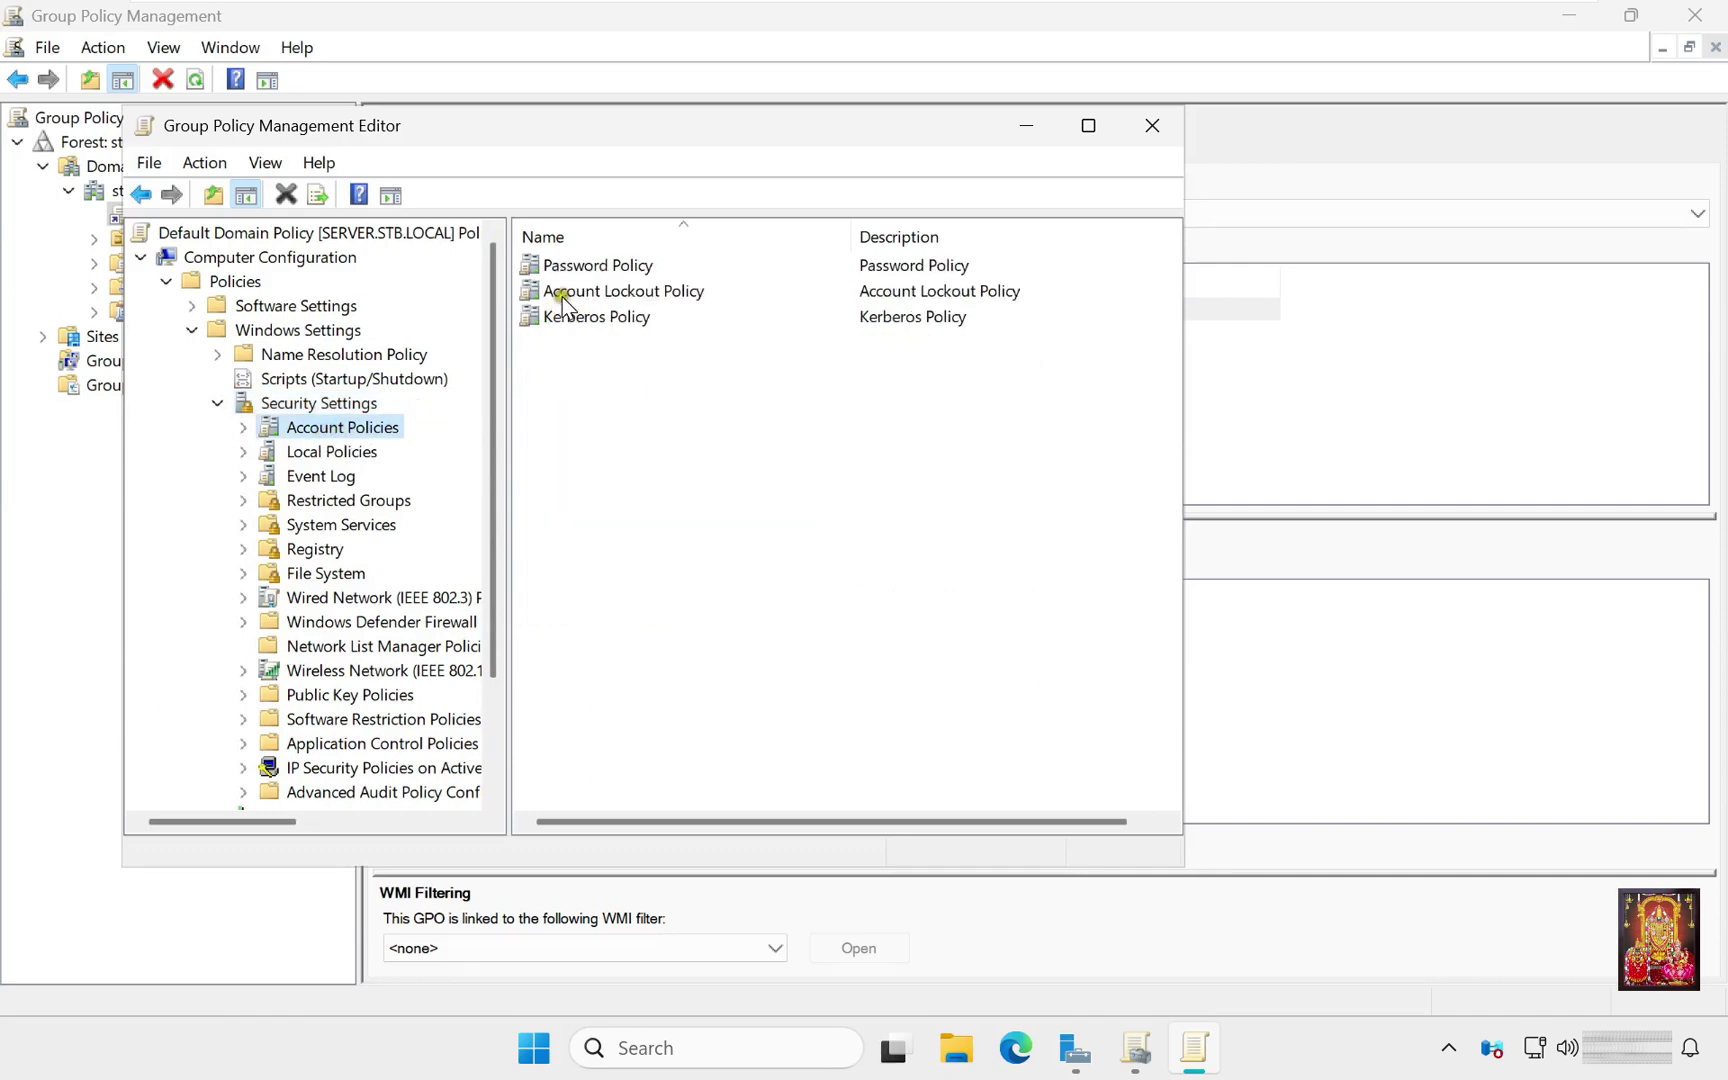
double_click(647, 272)
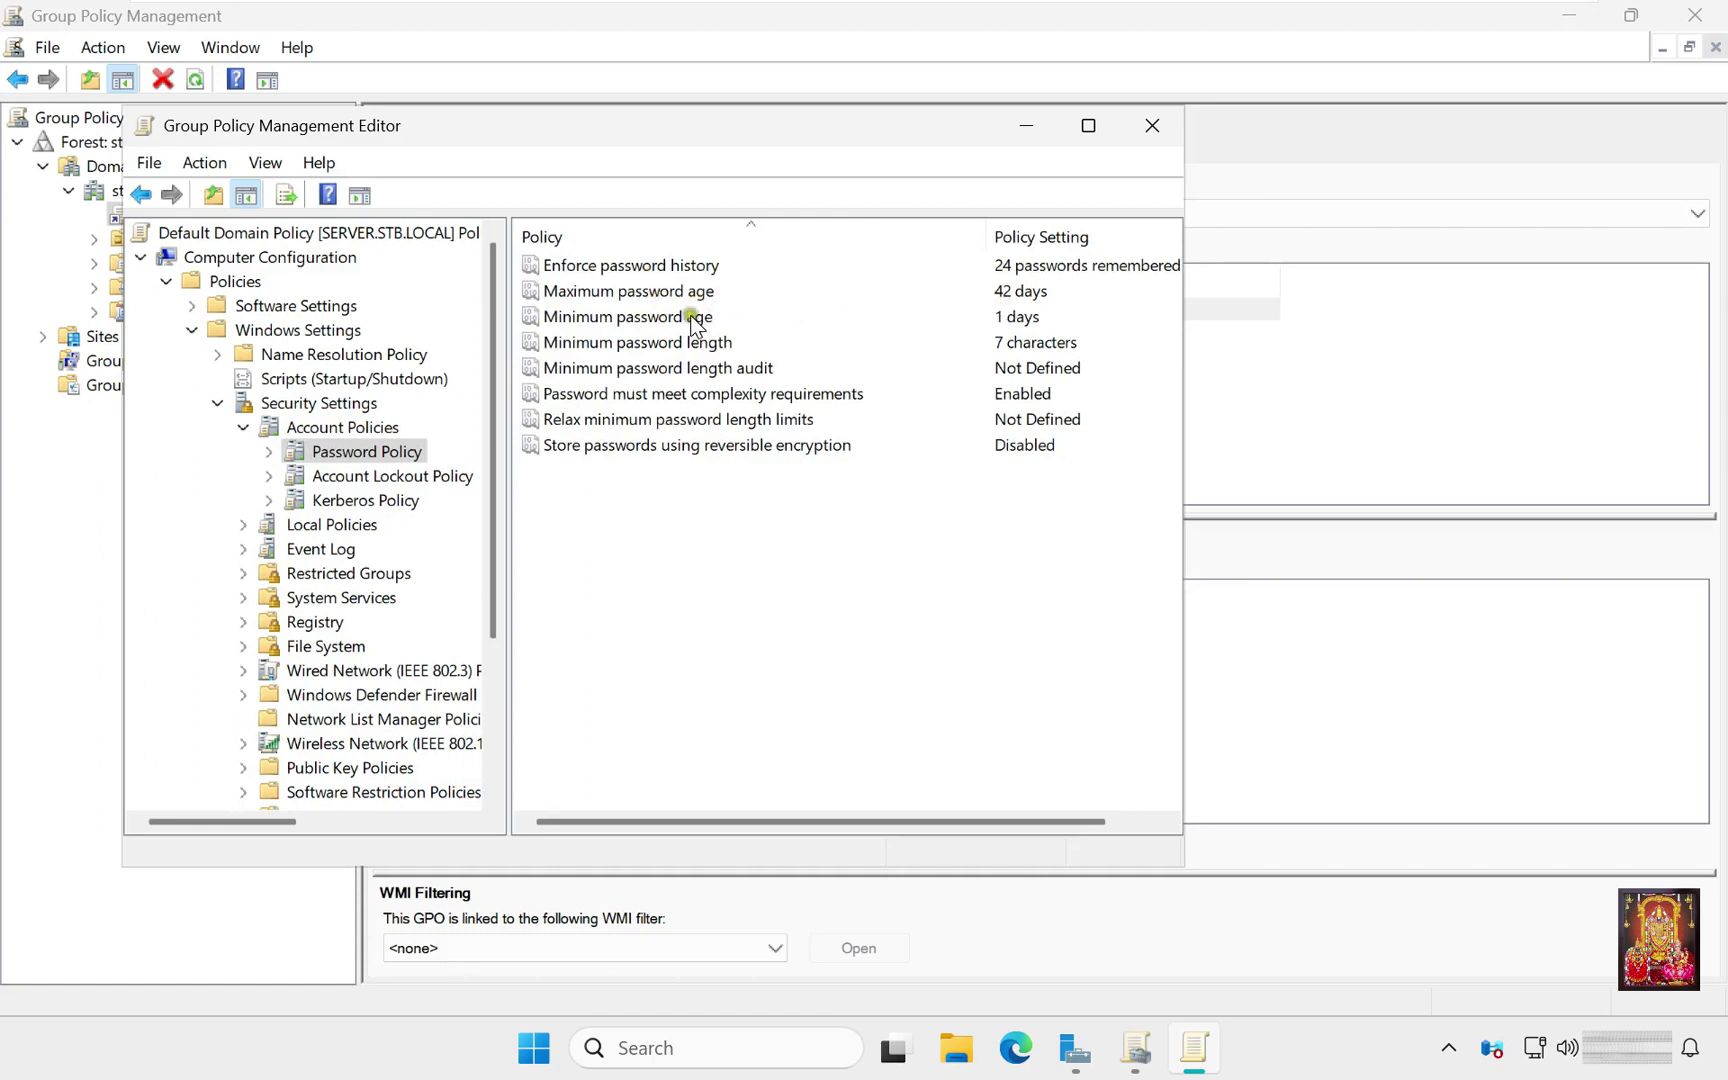
Step: Change Minimum password age from 1 to 30 days and apply it
double_click(1017, 322)
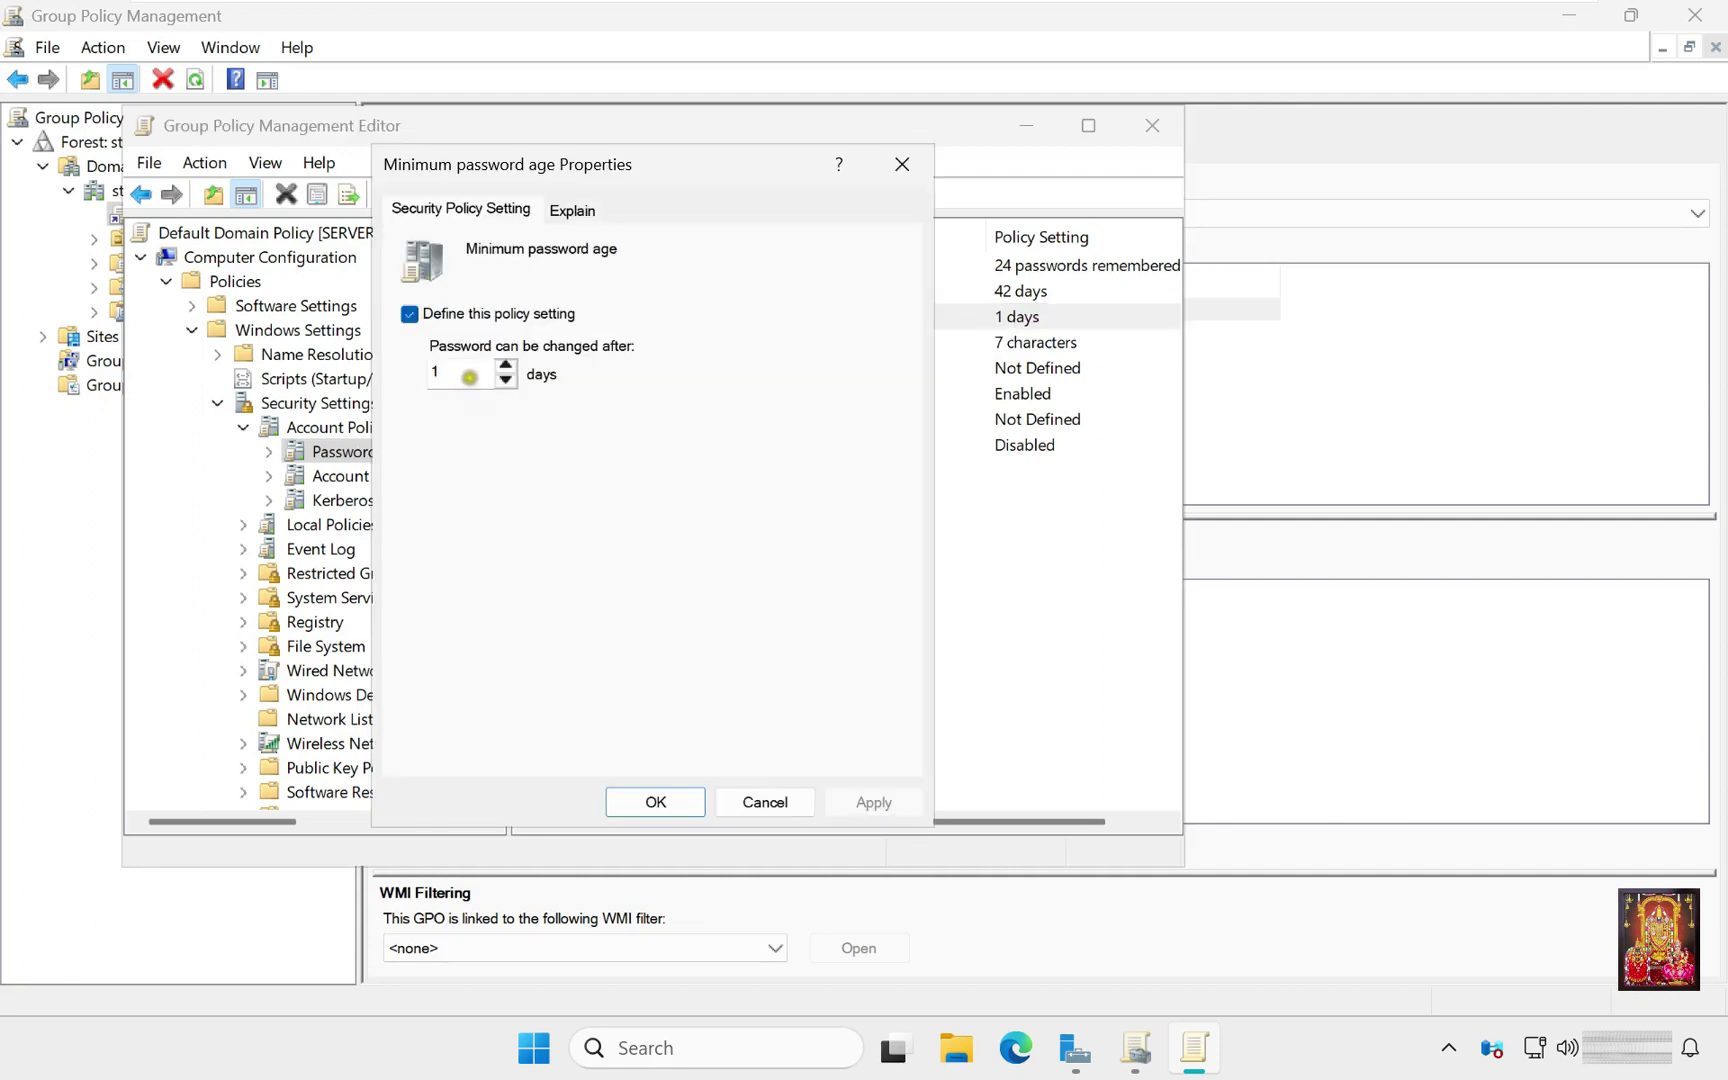
drag(458, 371, 417, 368)
text(30)
click(785, 683)
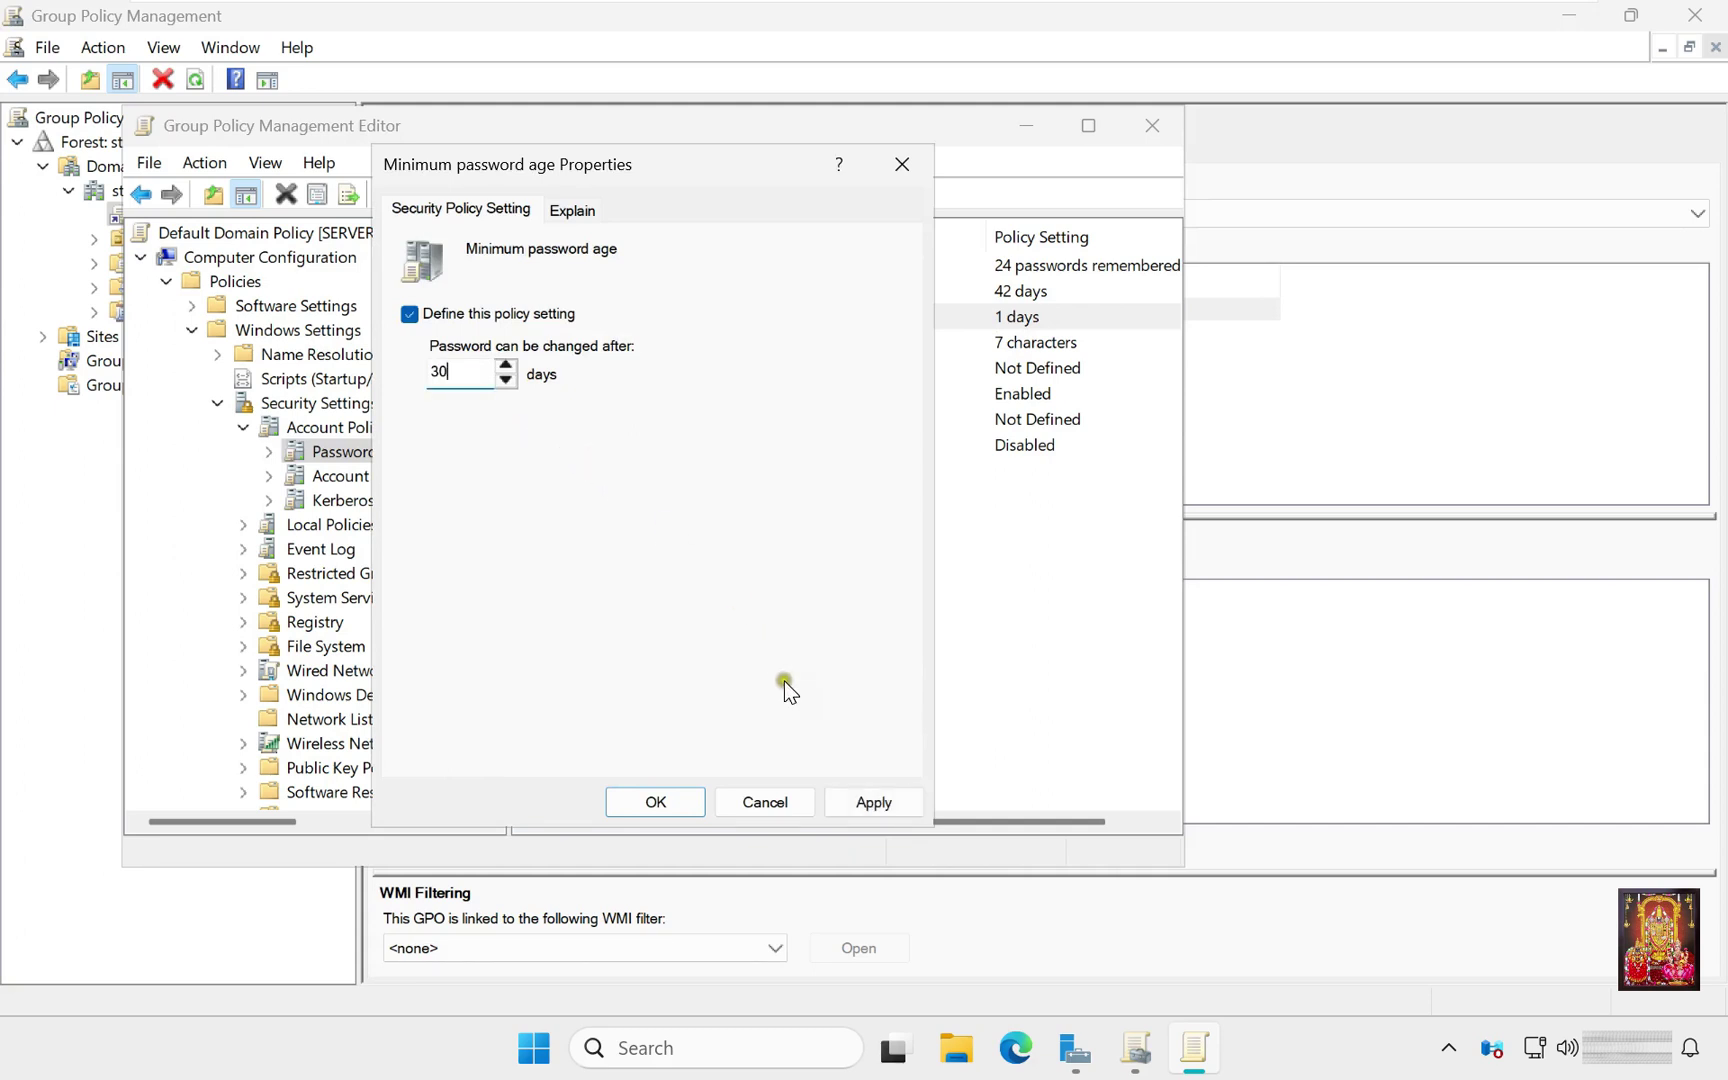
click(873, 802)
click(676, 800)
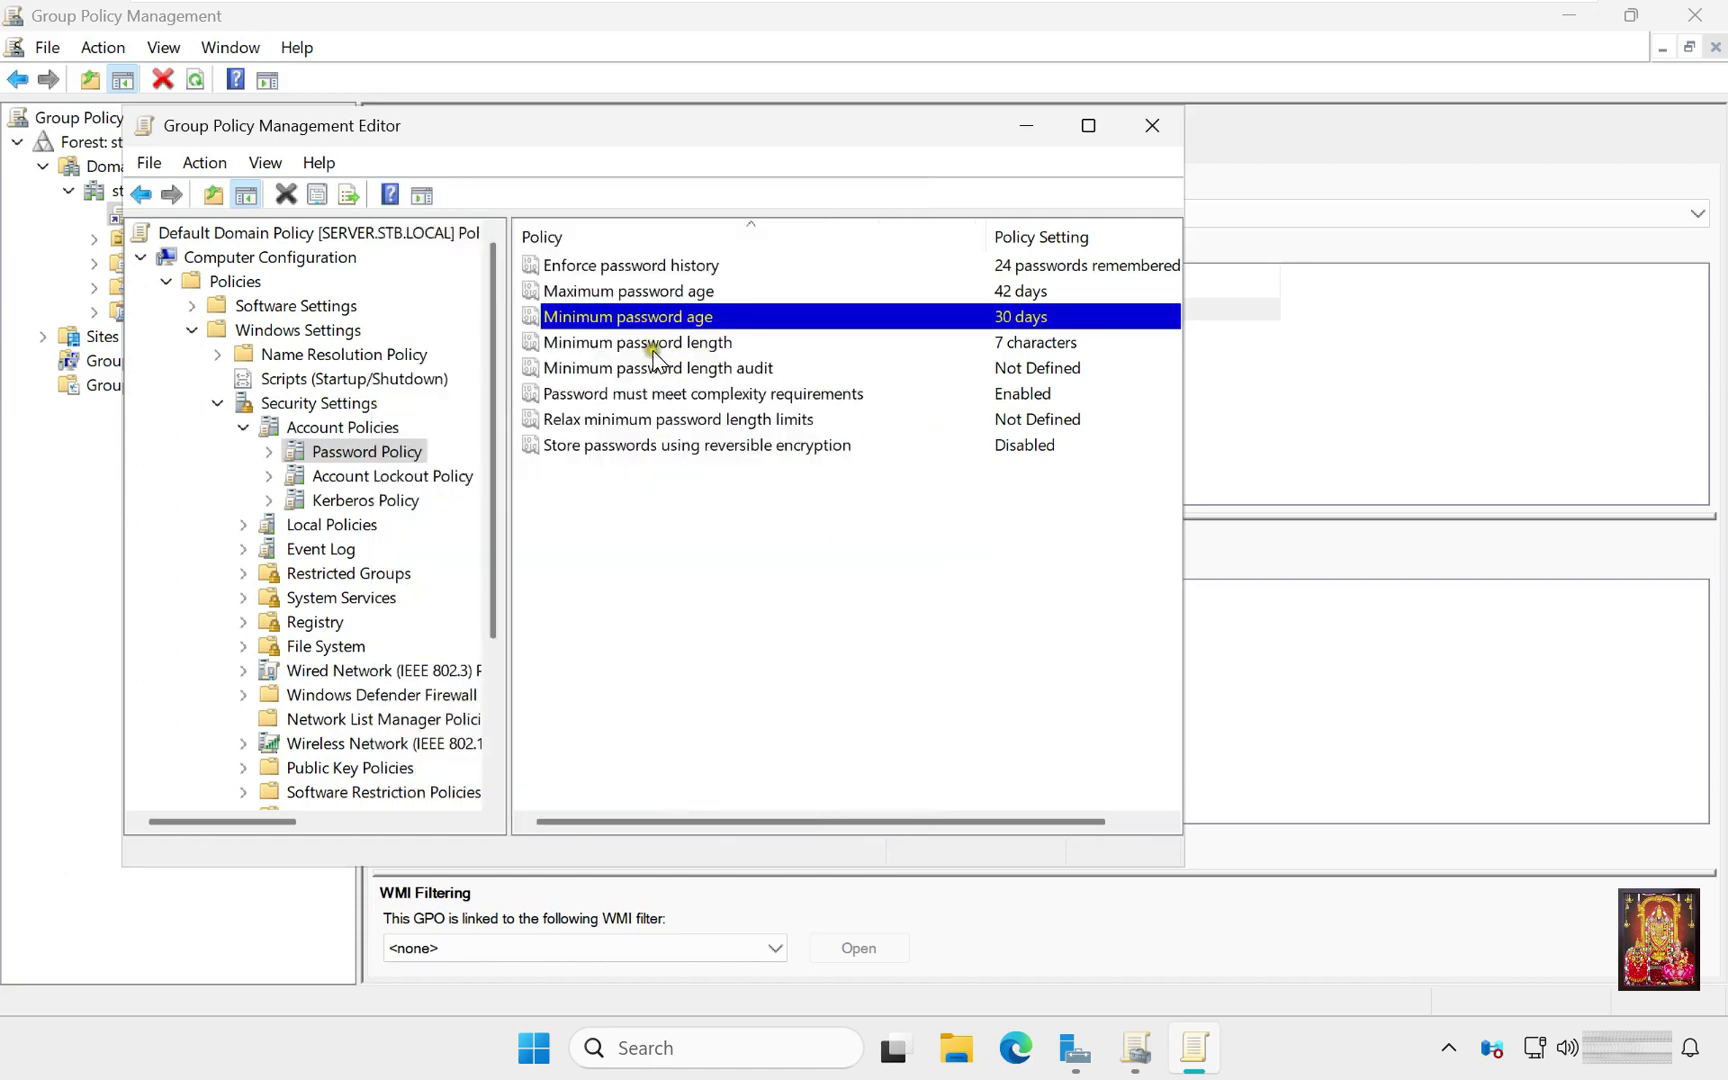
click(1031, 350)
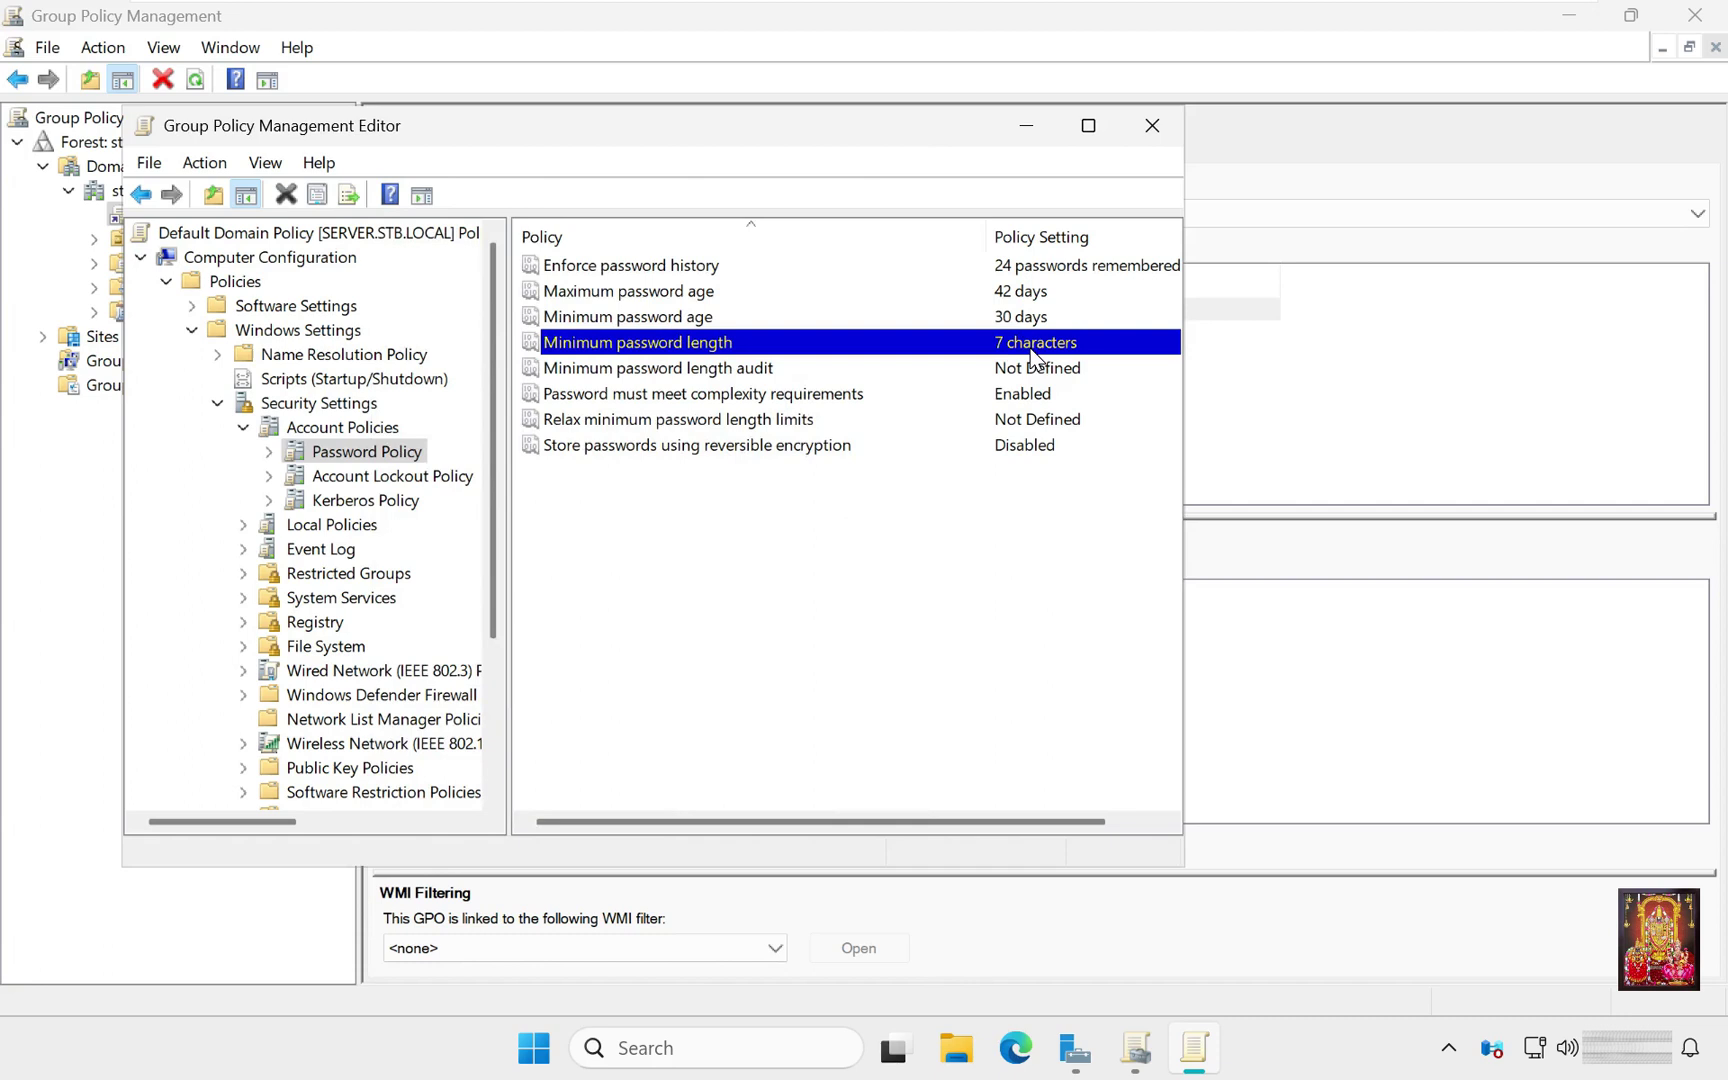
double_click(1035, 350)
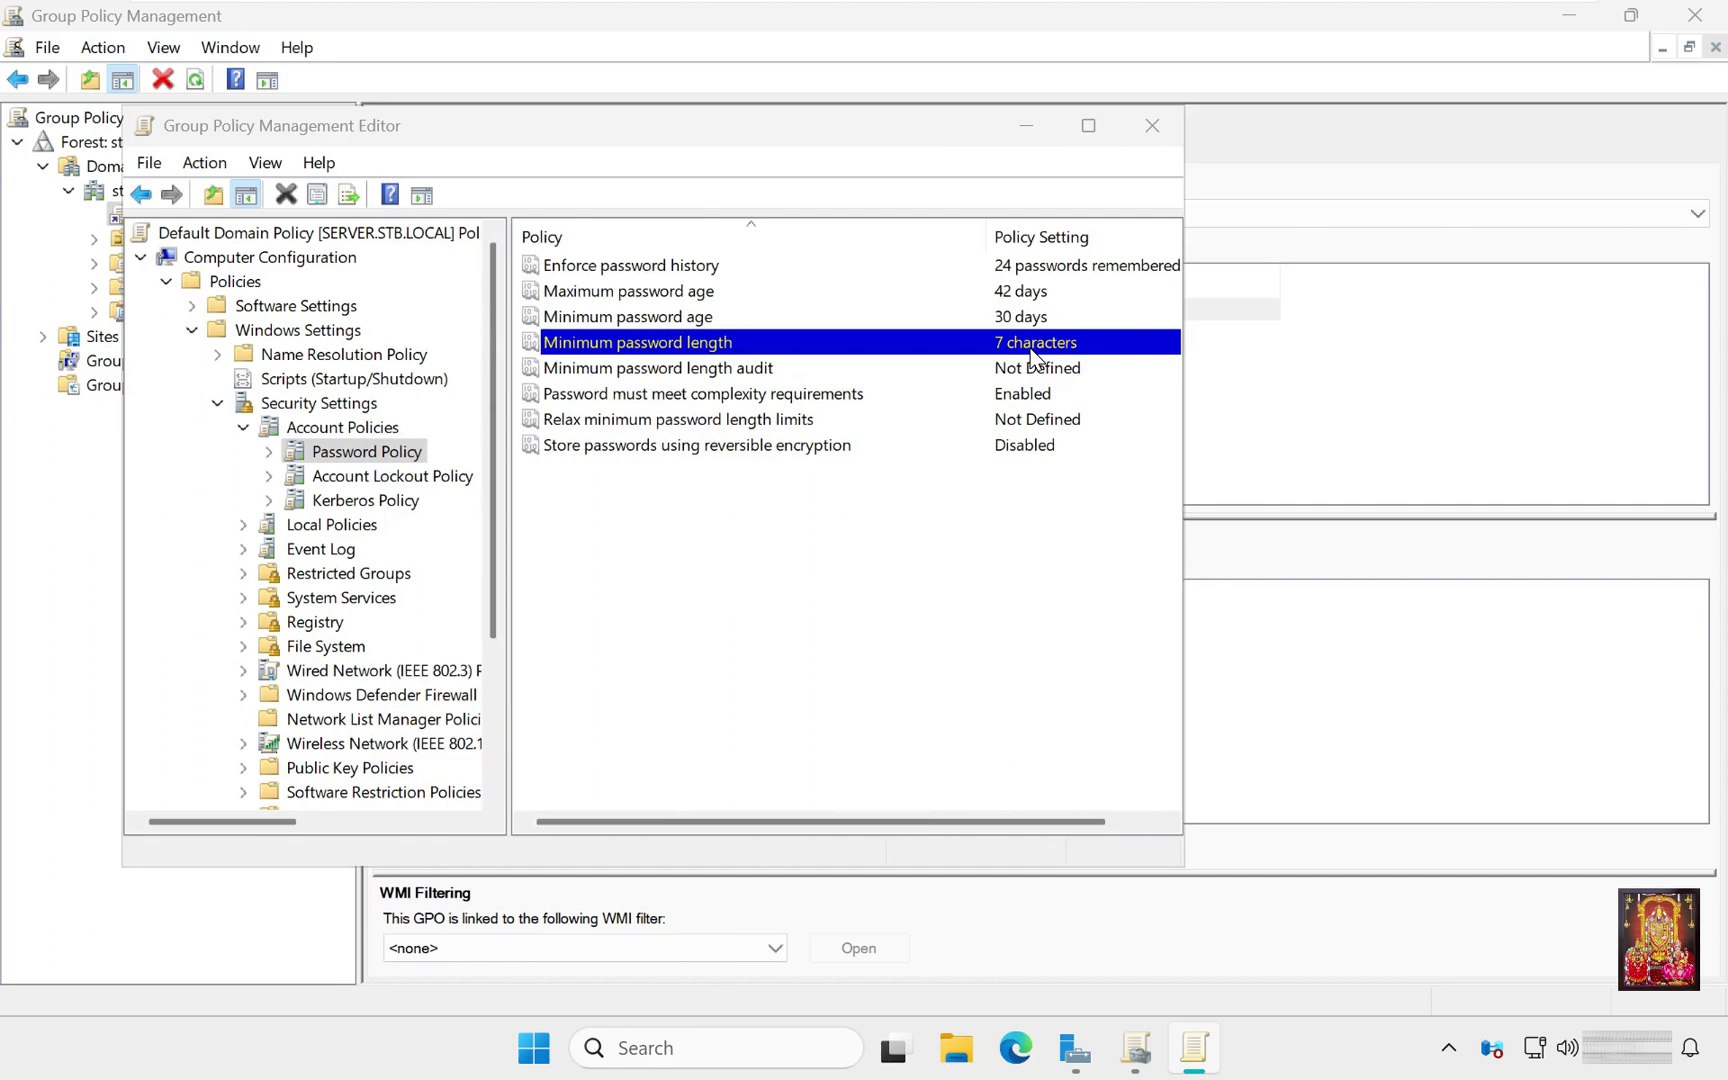
Step: Set Minimum password length to 3 characters and apply it
double_click(1035, 350)
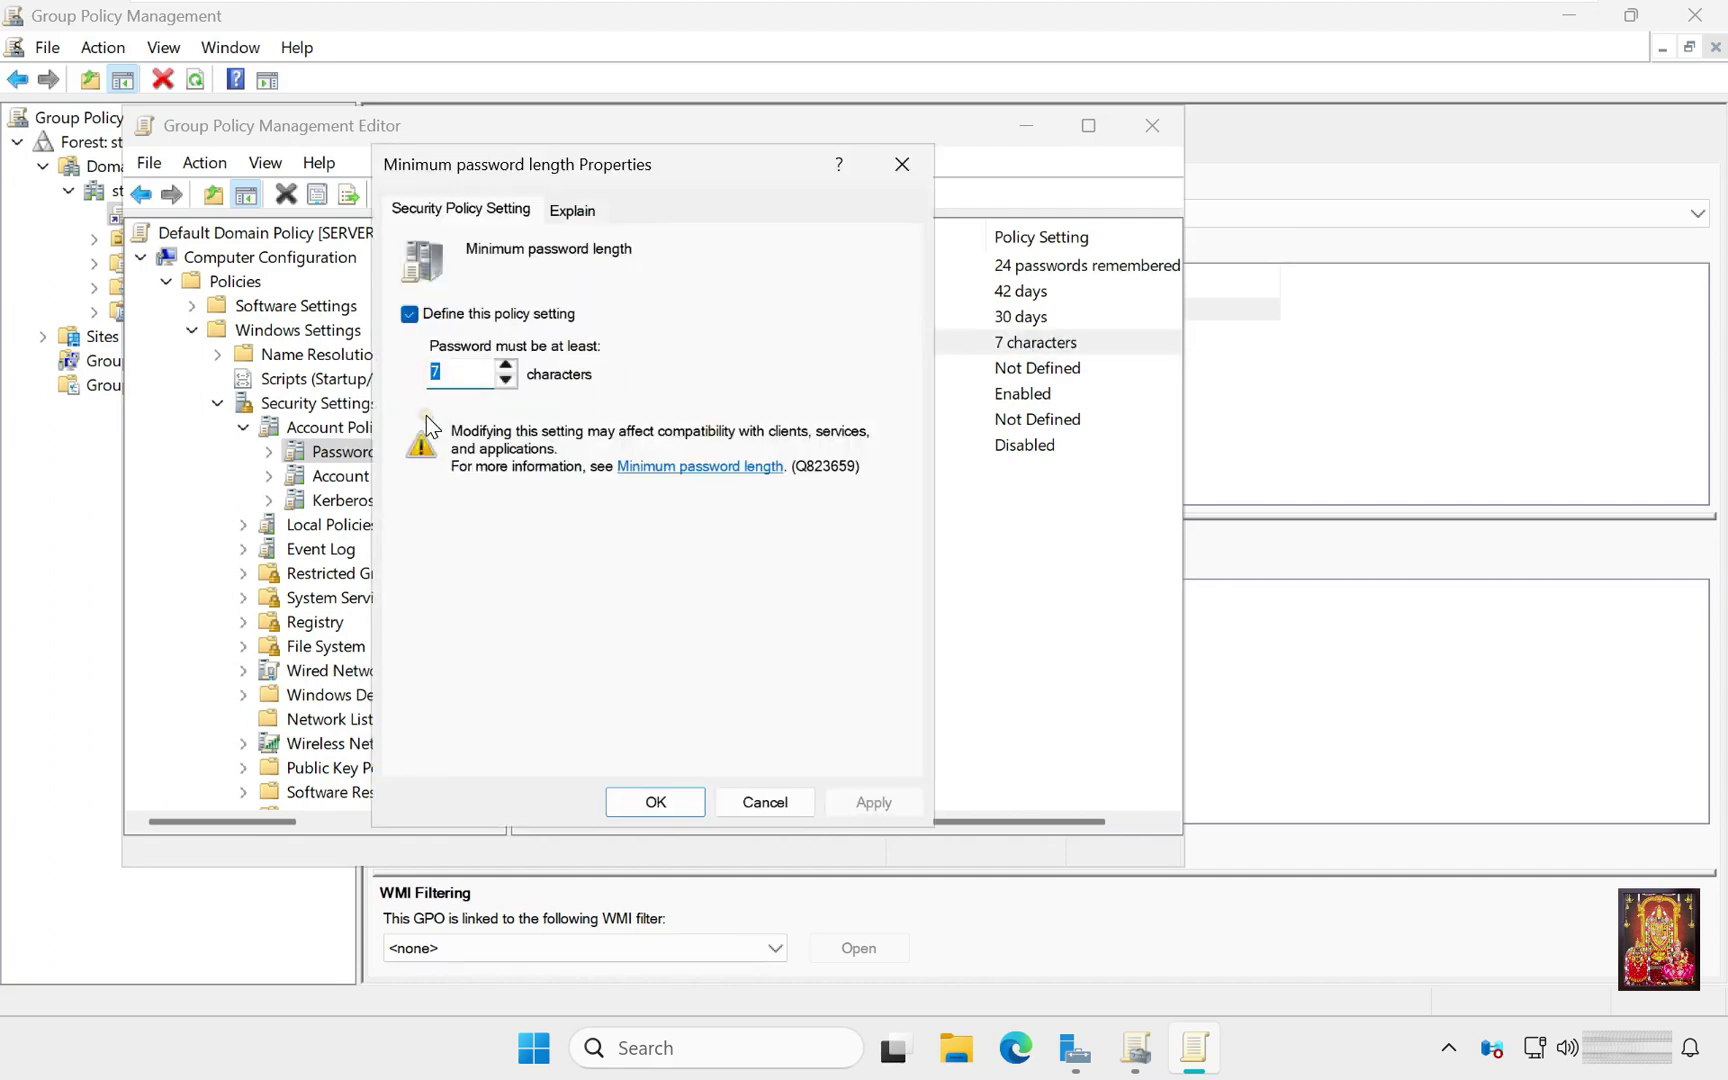
text(3)
click(880, 803)
click(684, 800)
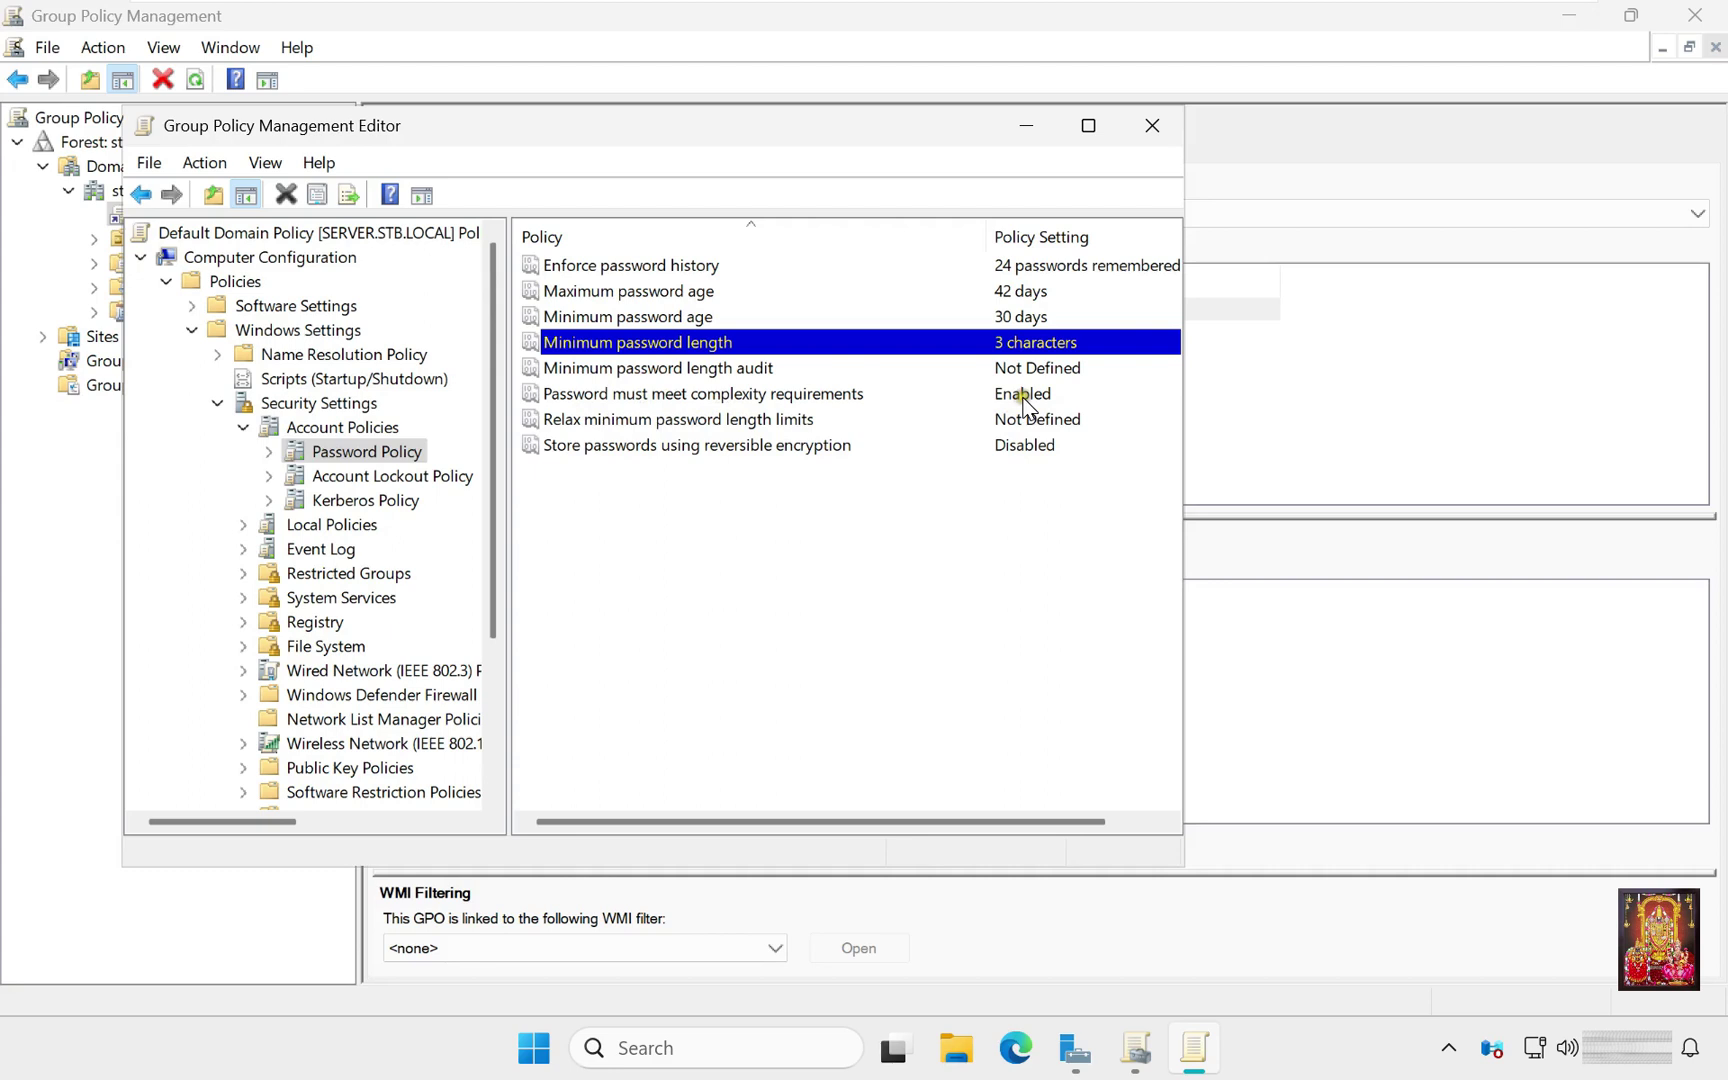
Step: Disable 'Password must meet complexity requirements', then close both Group Policy windows
double_click(1022, 396)
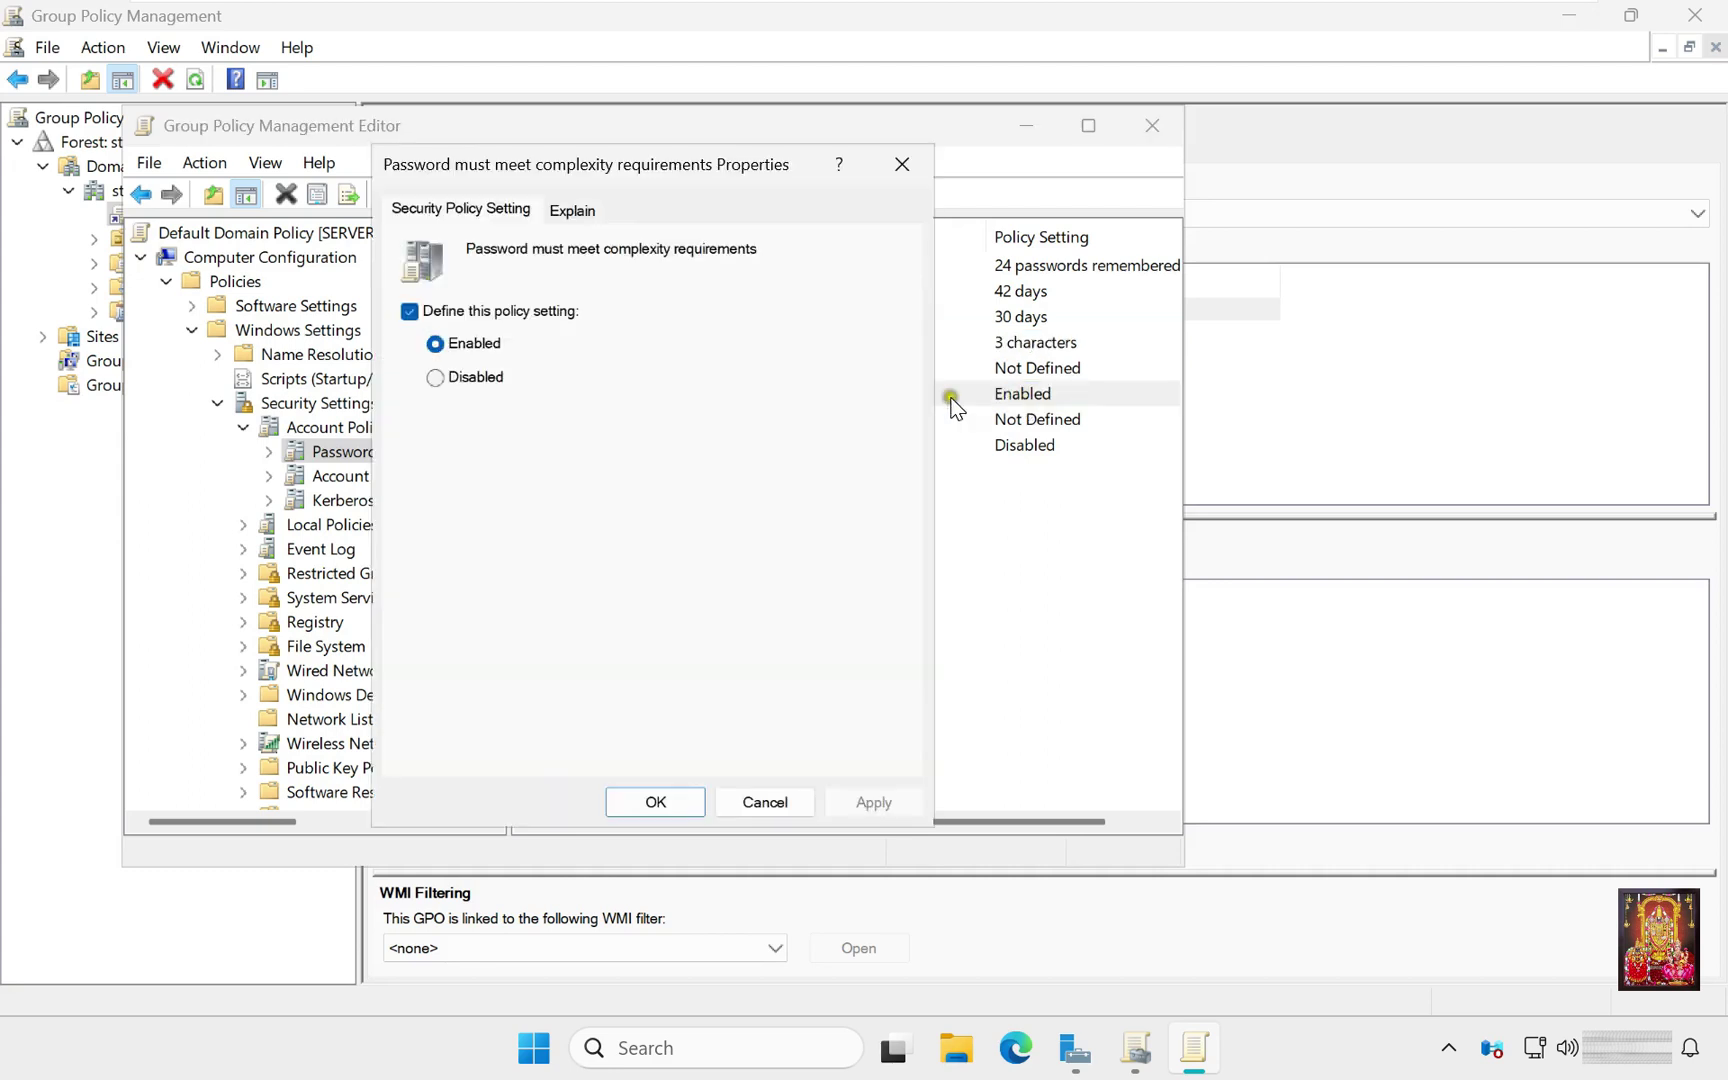
click(491, 390)
click(893, 801)
click(656, 801)
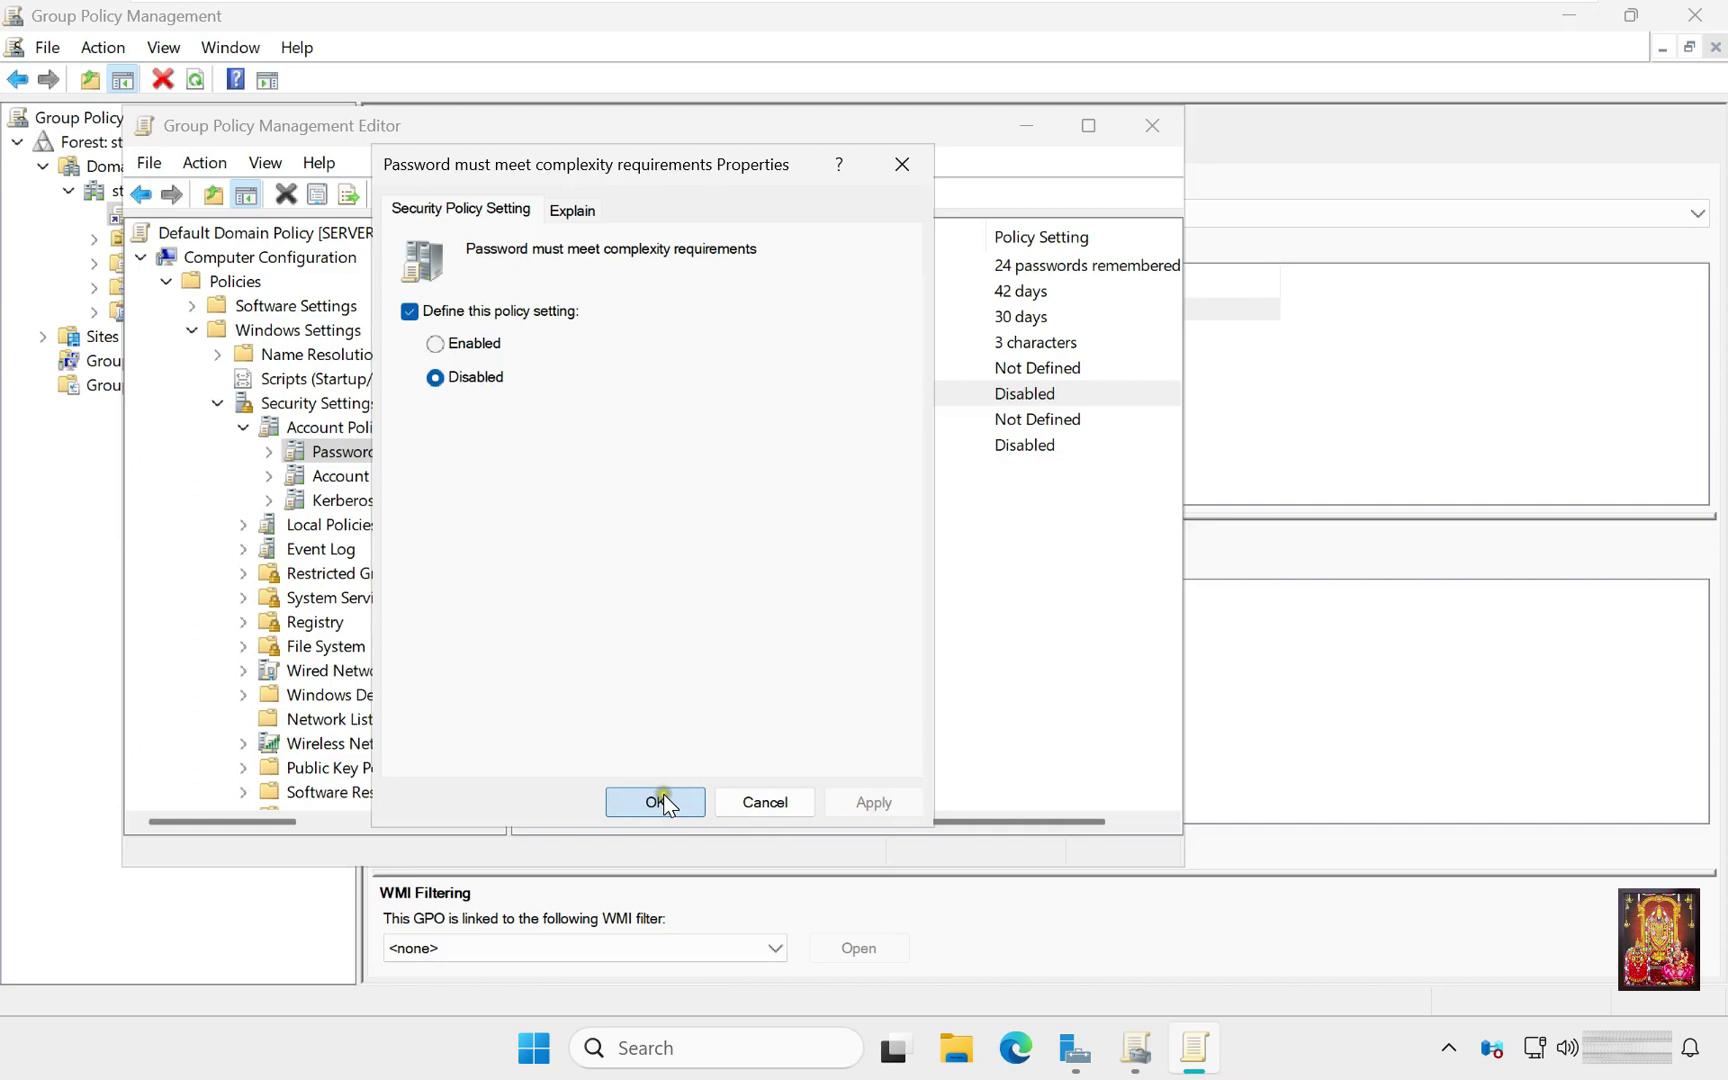
click(1160, 130)
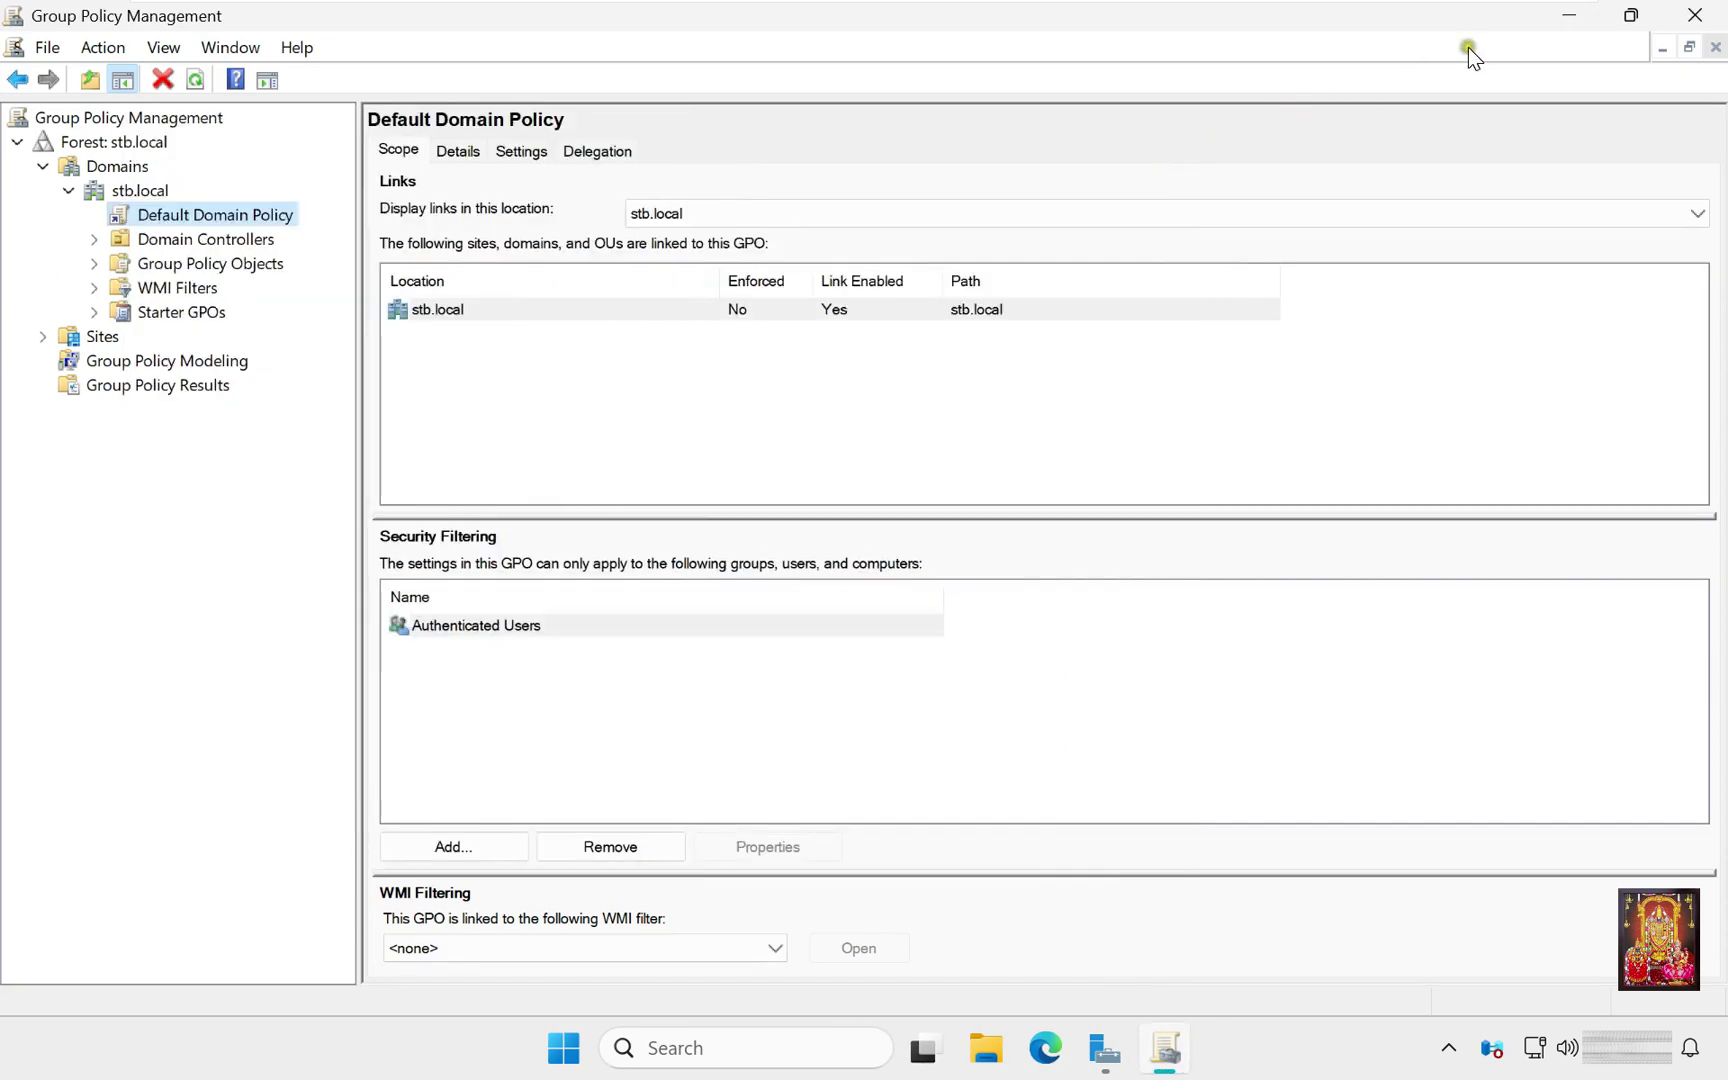
click(1697, 16)
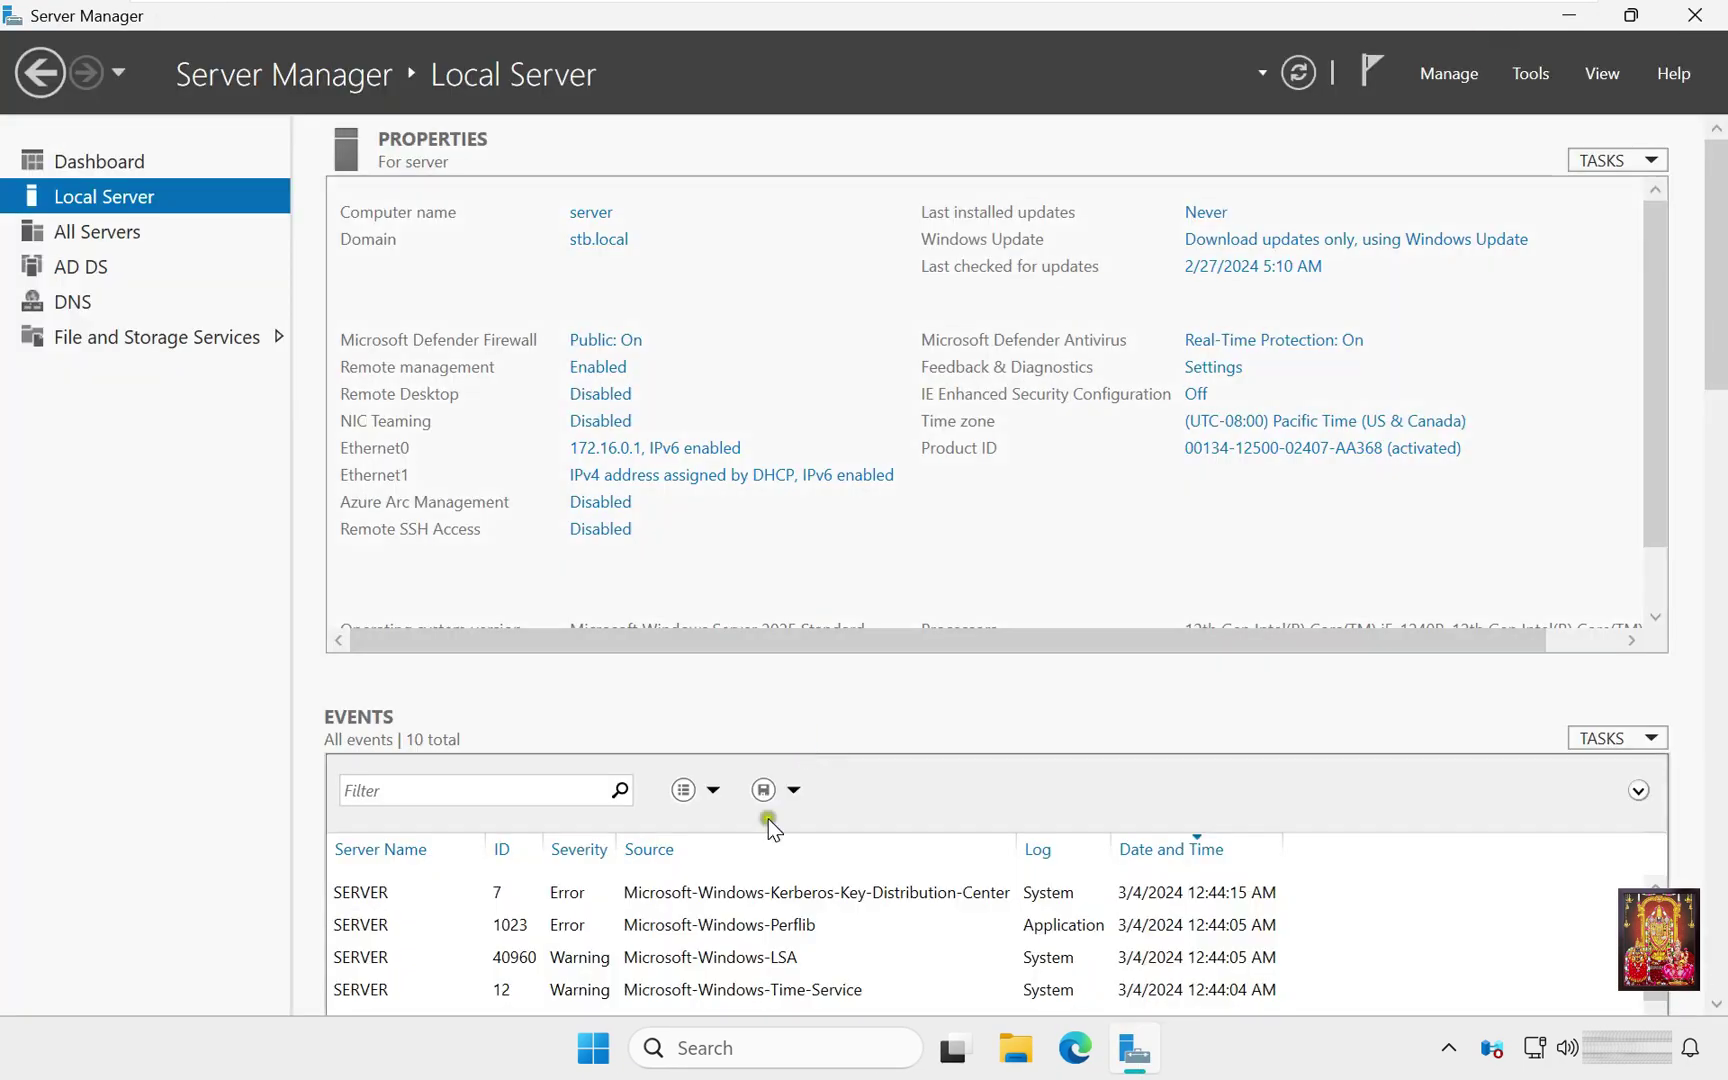
Step: Run gpupdate from the Run prompt to refresh group policy
right_click(597, 1055)
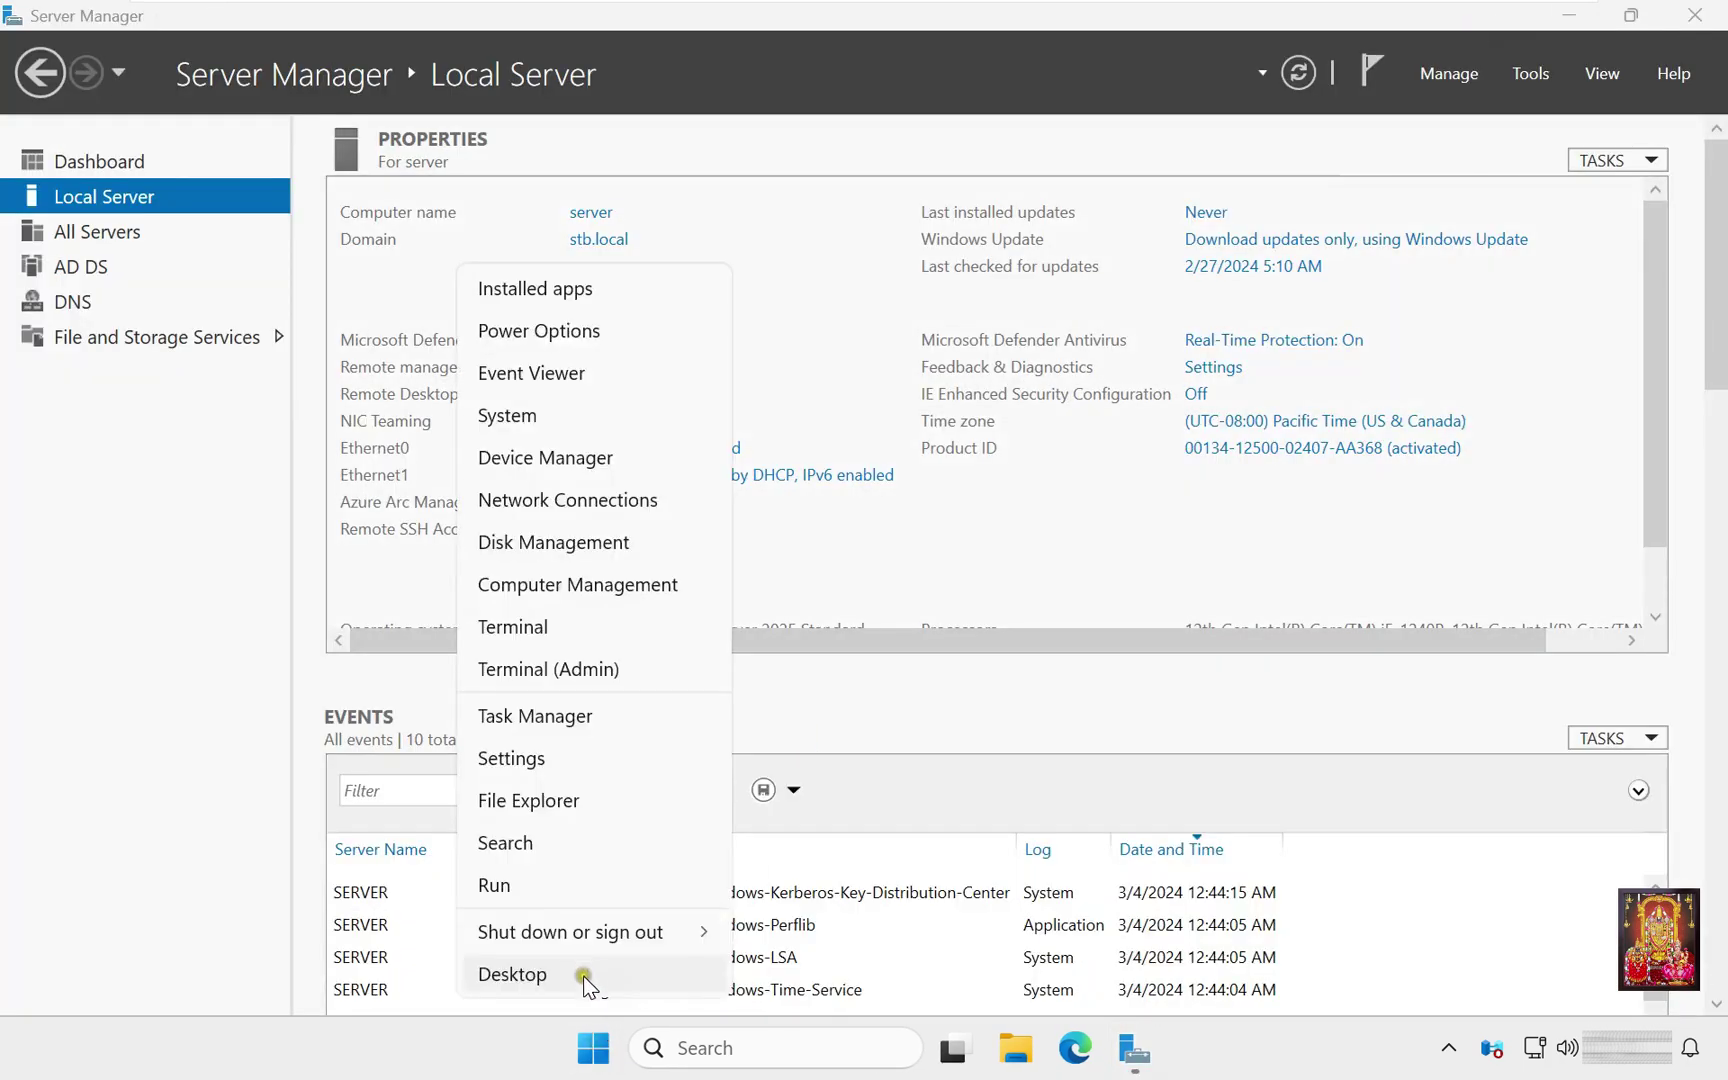
click(525, 888)
text(gpupd)
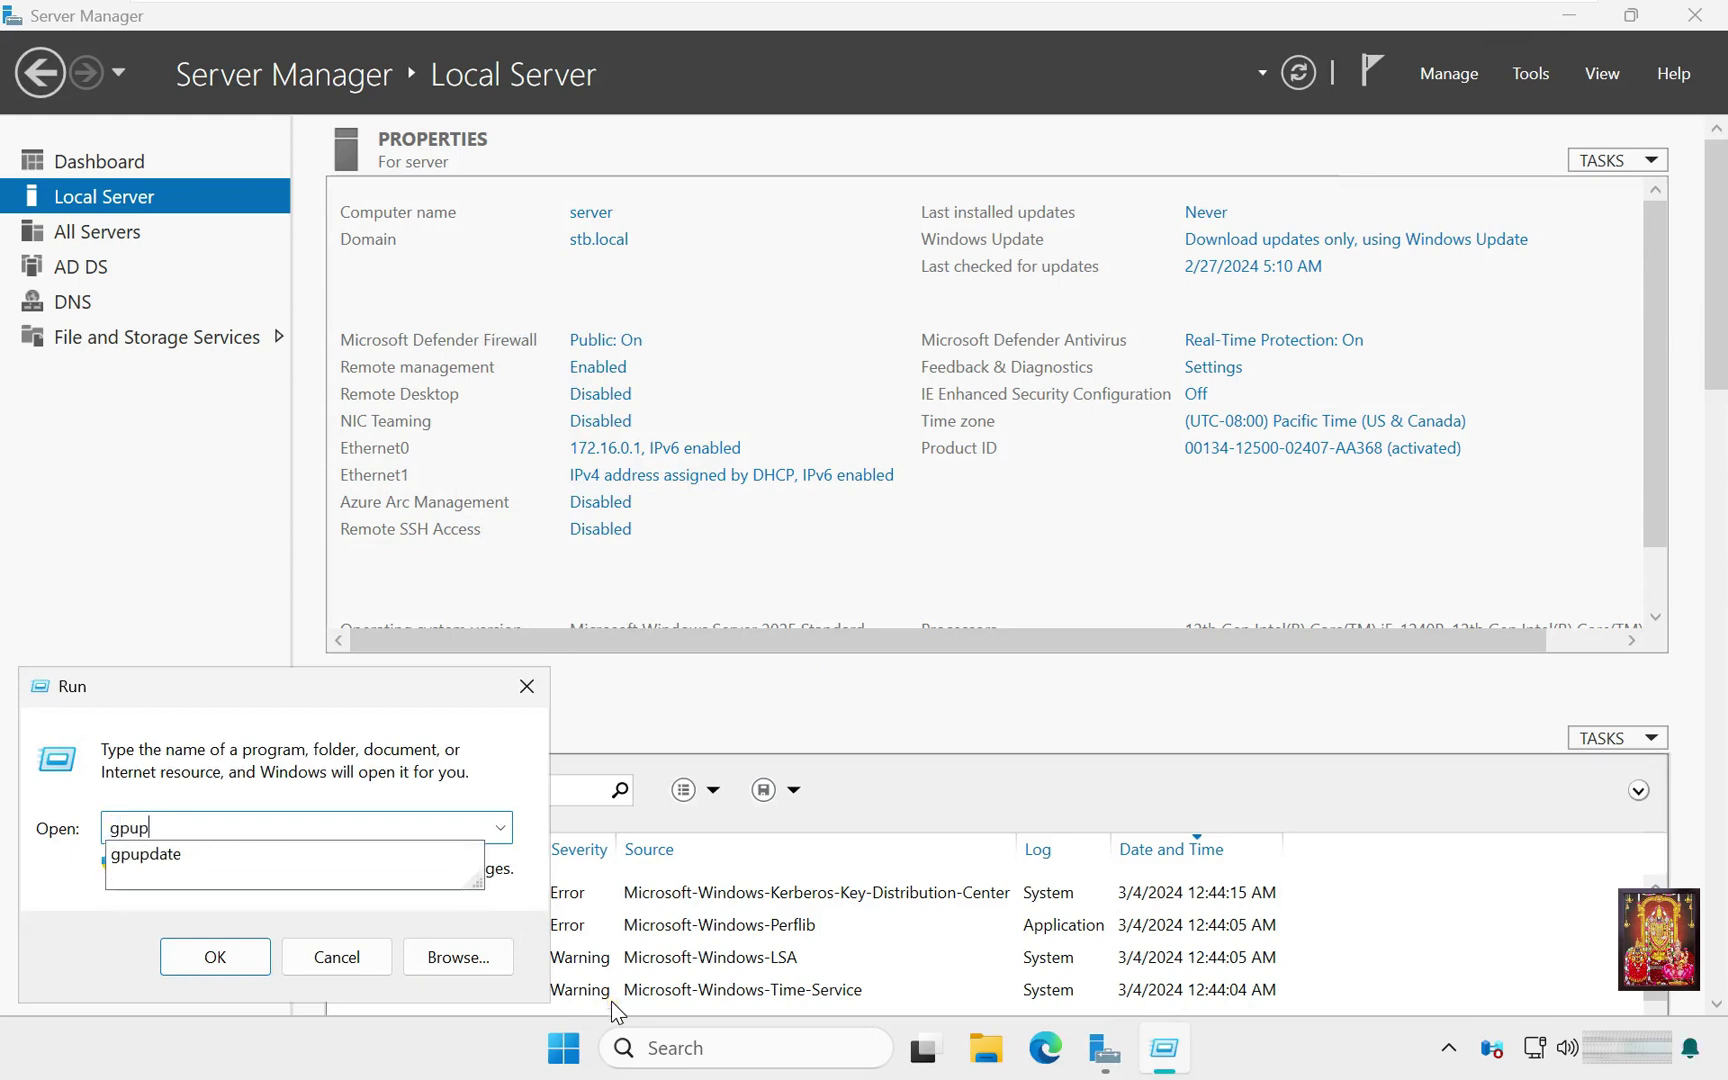
text(ae)
key(BackSpace)
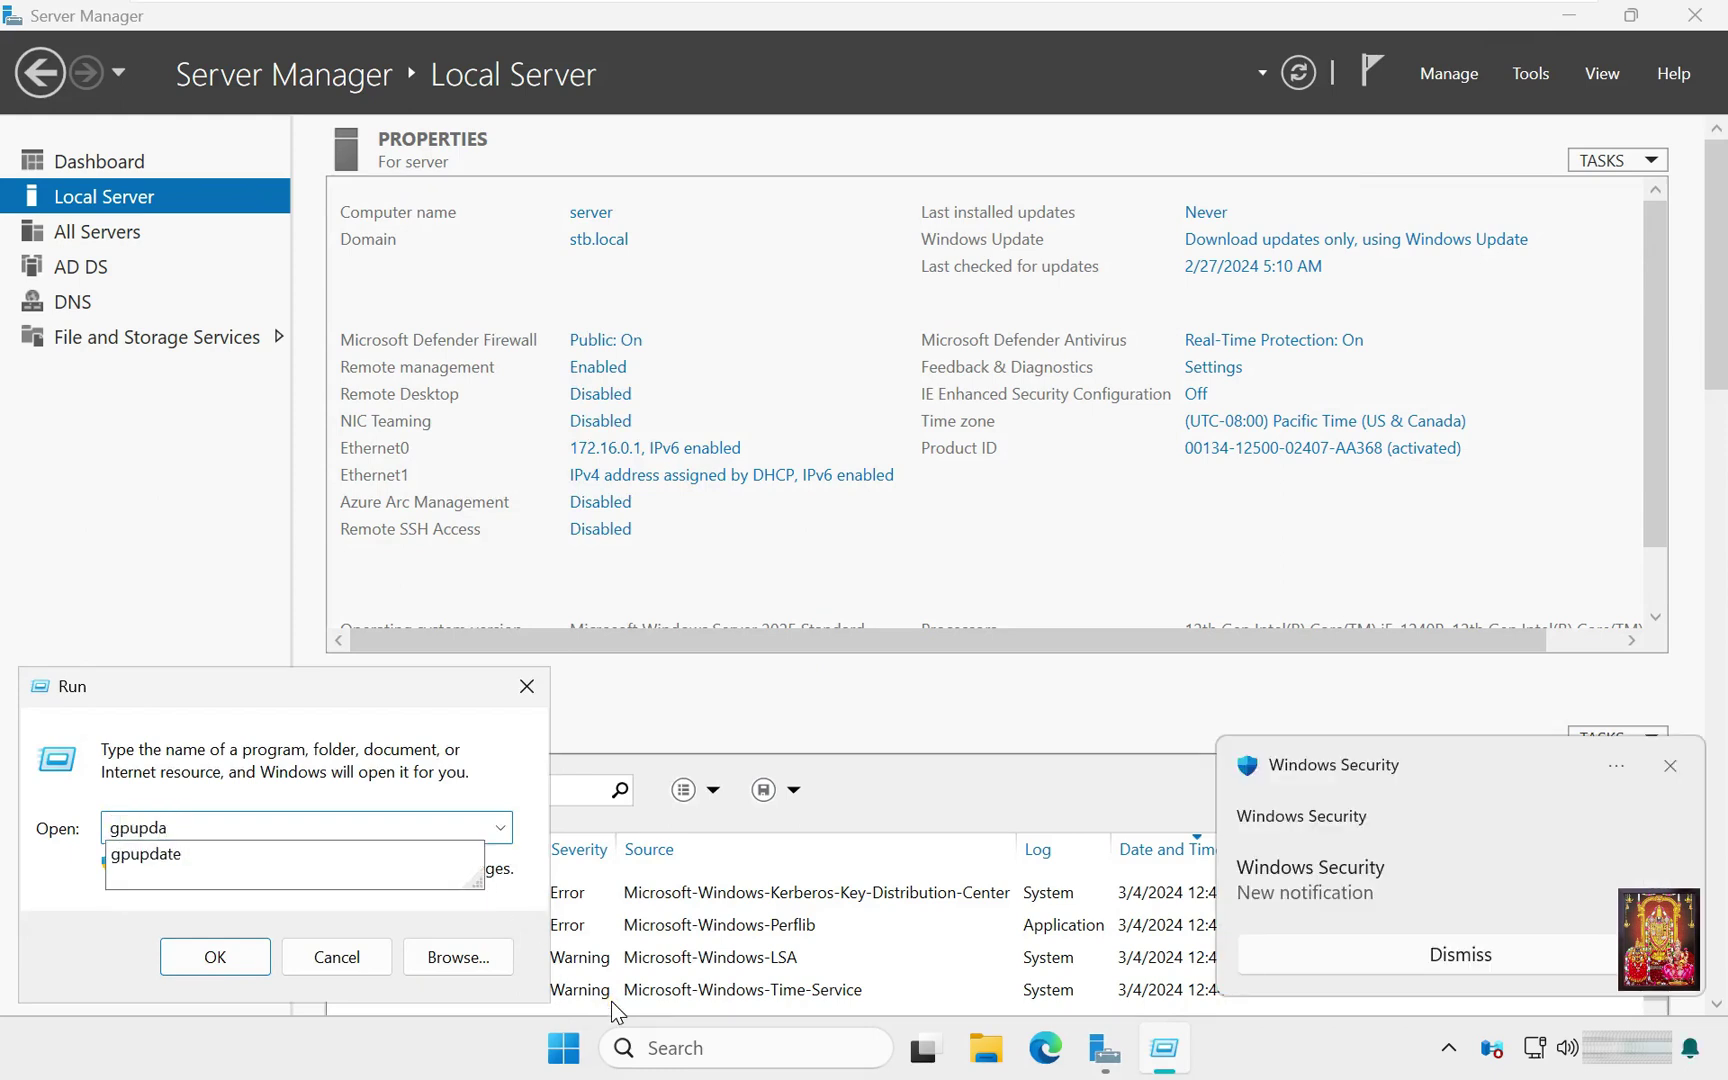
text(te)
key(Return)
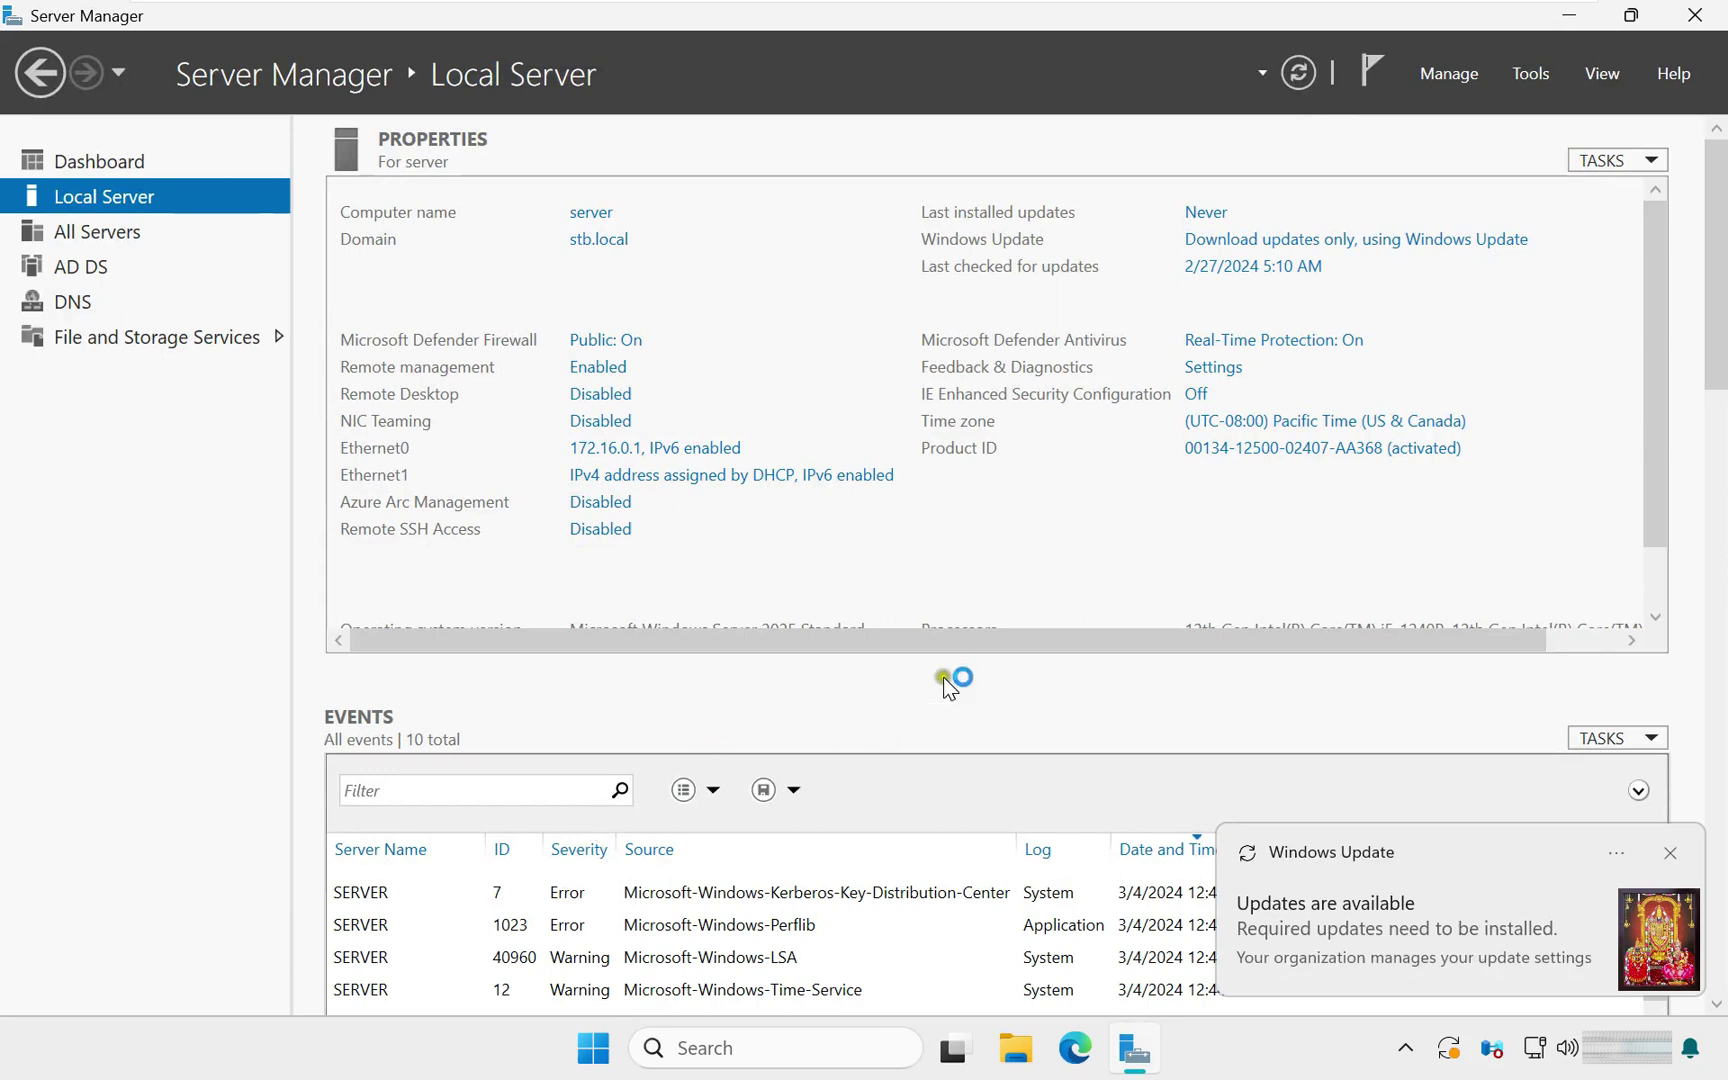
Step: Launch Active Directory Users and Computers and start a new user in Users
click(1525, 74)
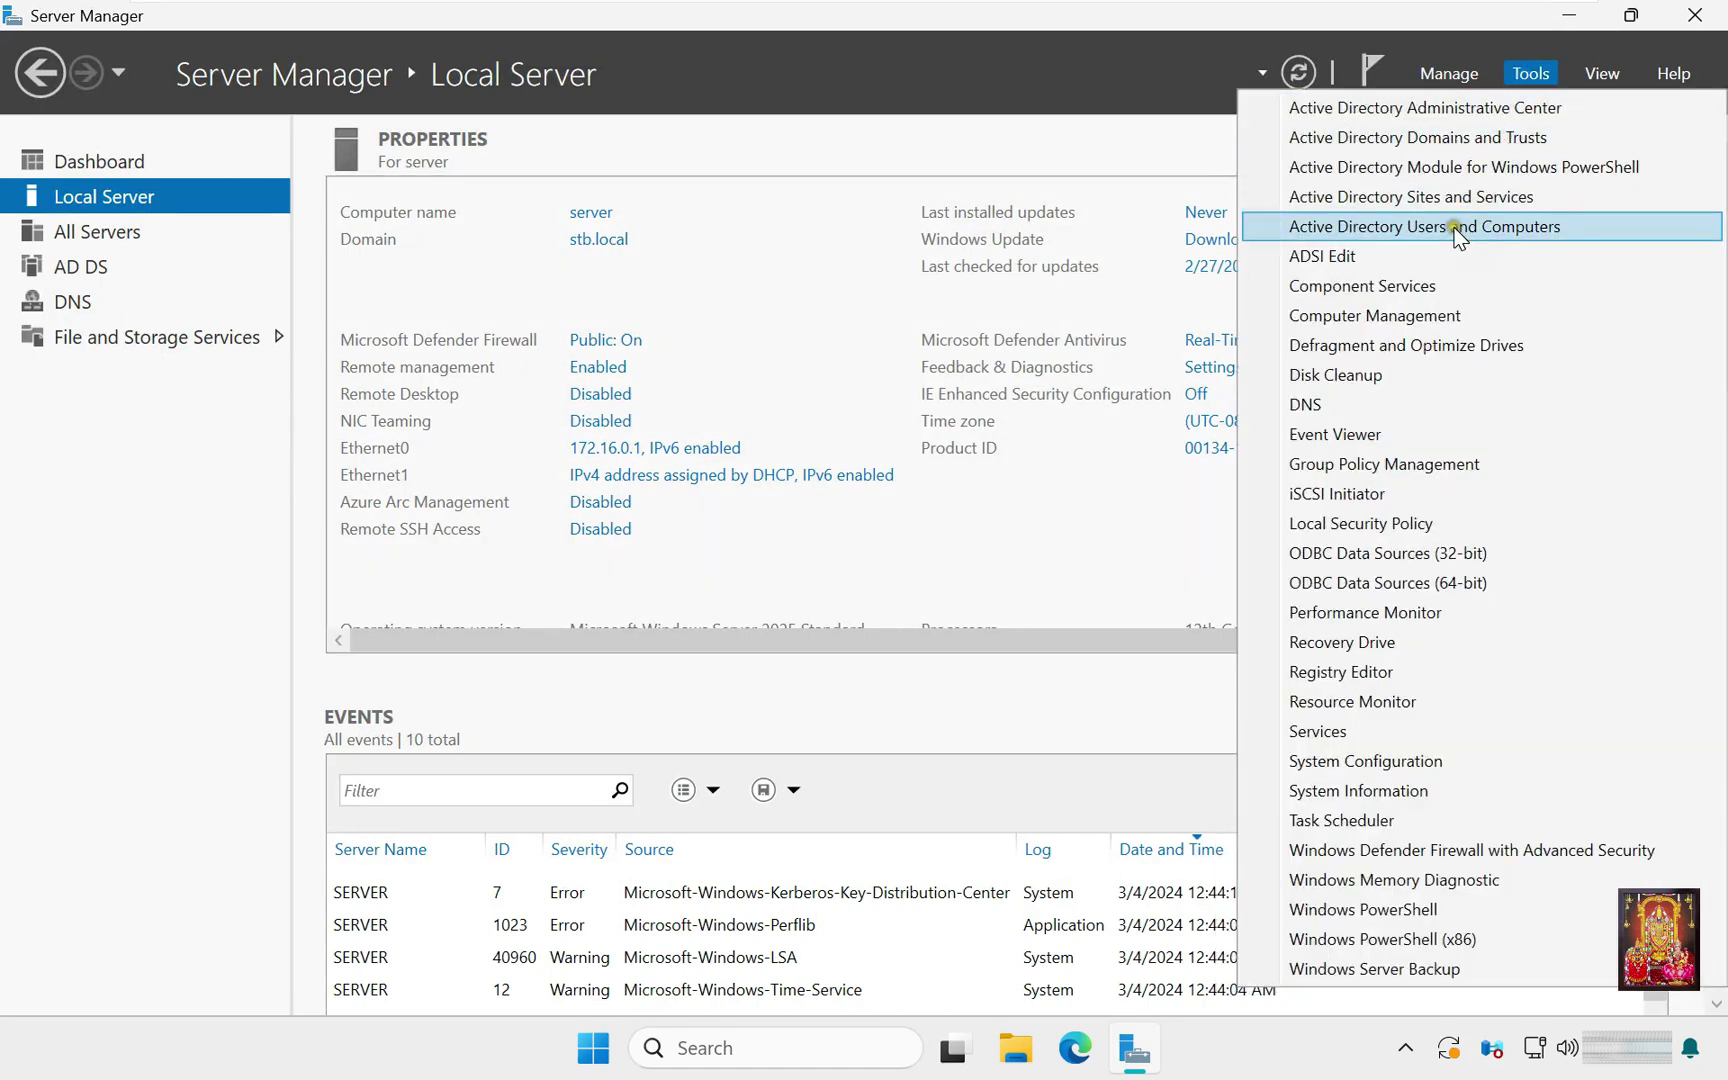
click(1515, 230)
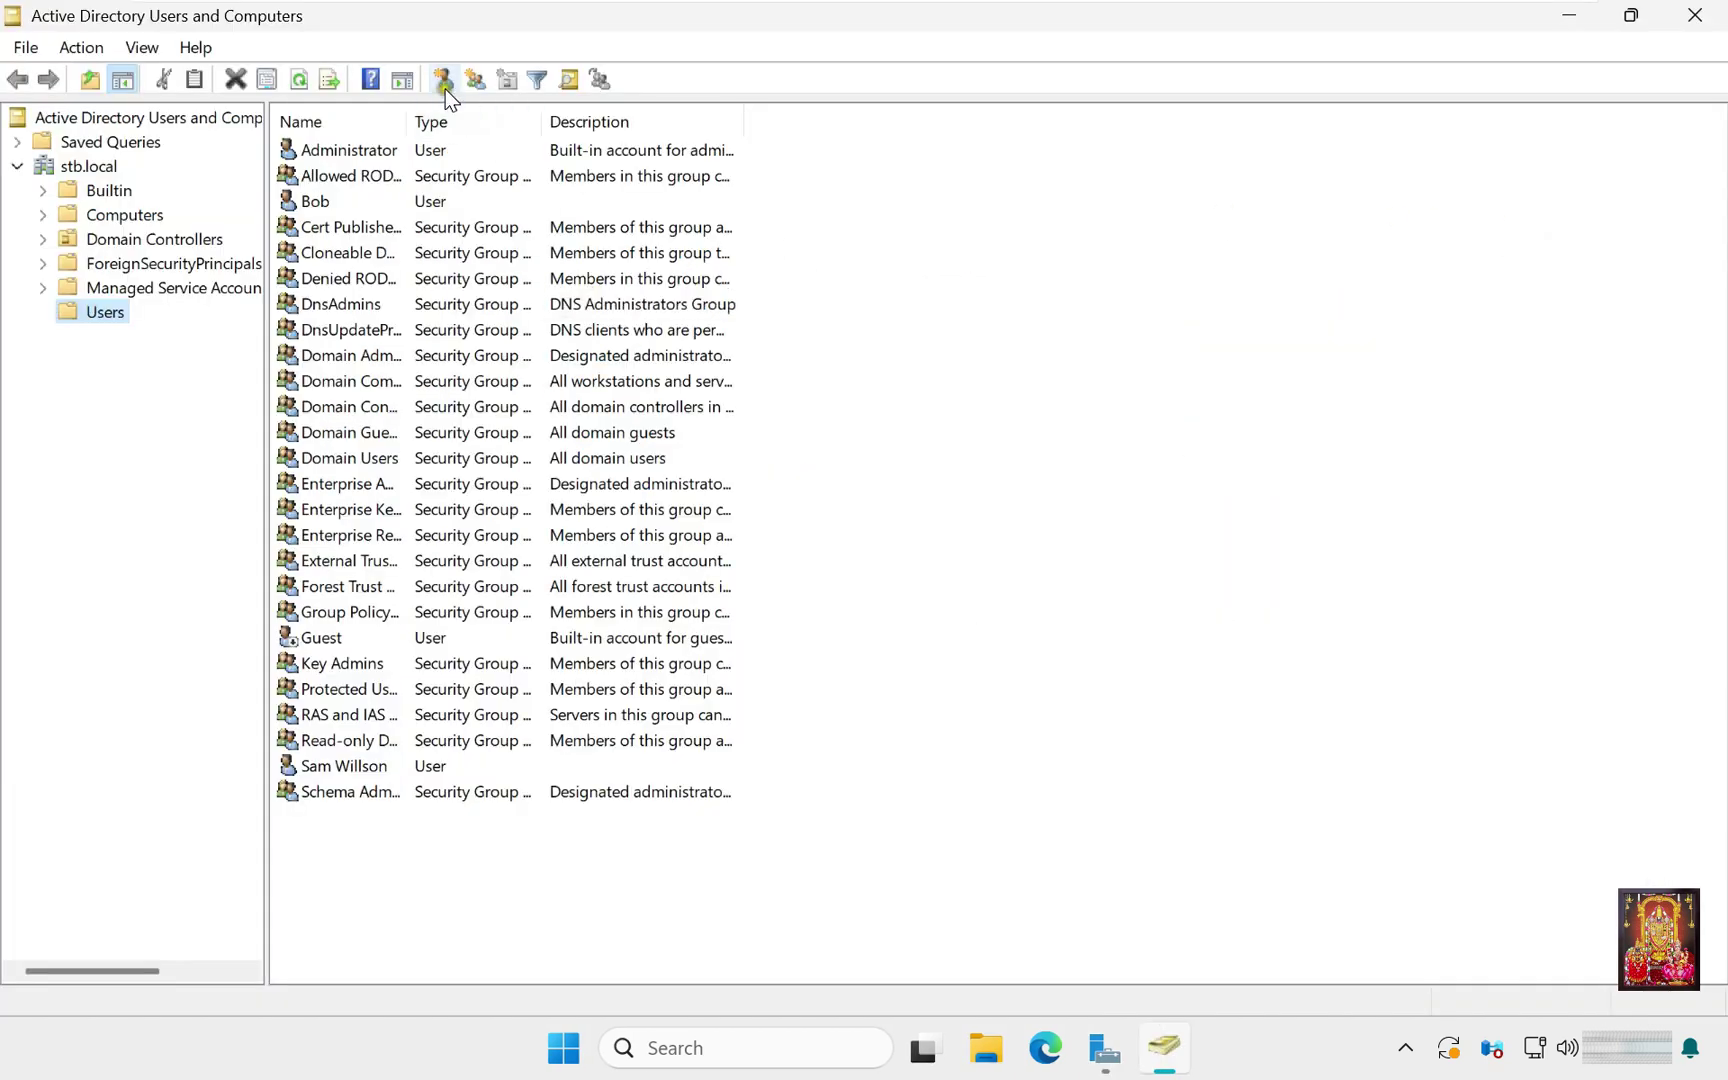
click(443, 85)
drag(336, 28, 622, 84)
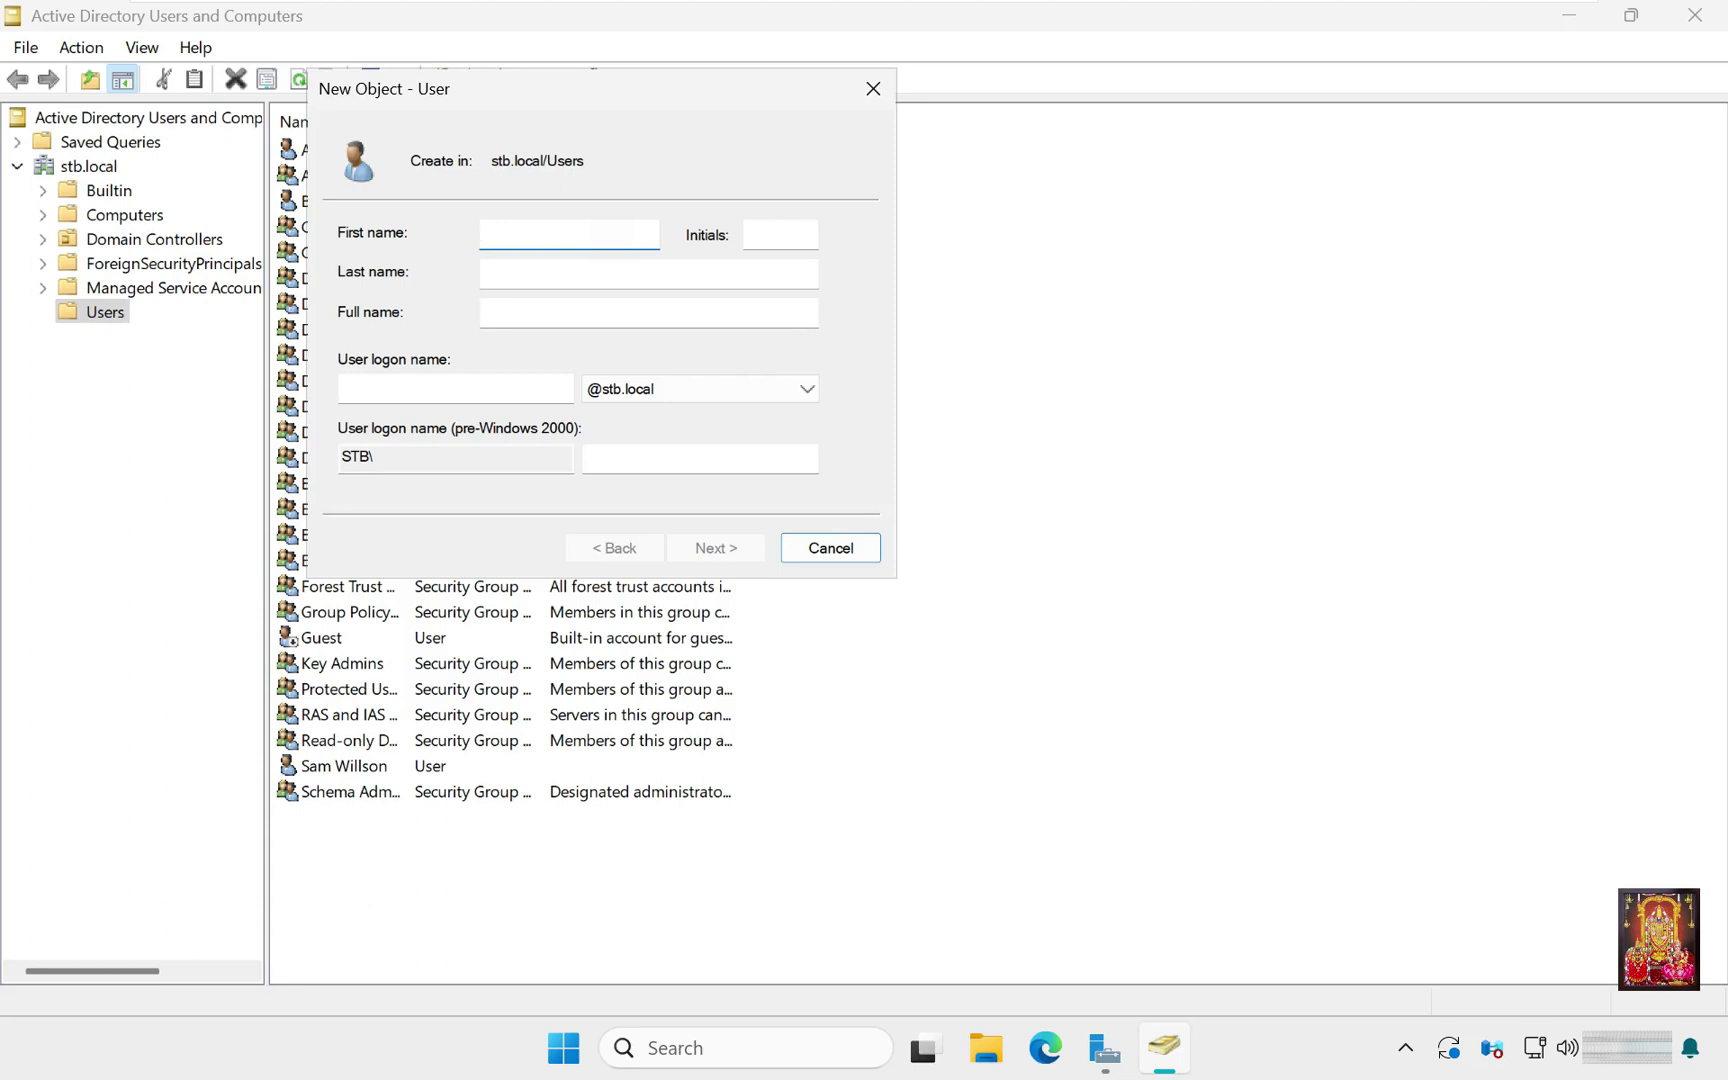
Step: Enter first name and logon name 'larry' for the new user
text(larry)
click(417, 388)
text(l)
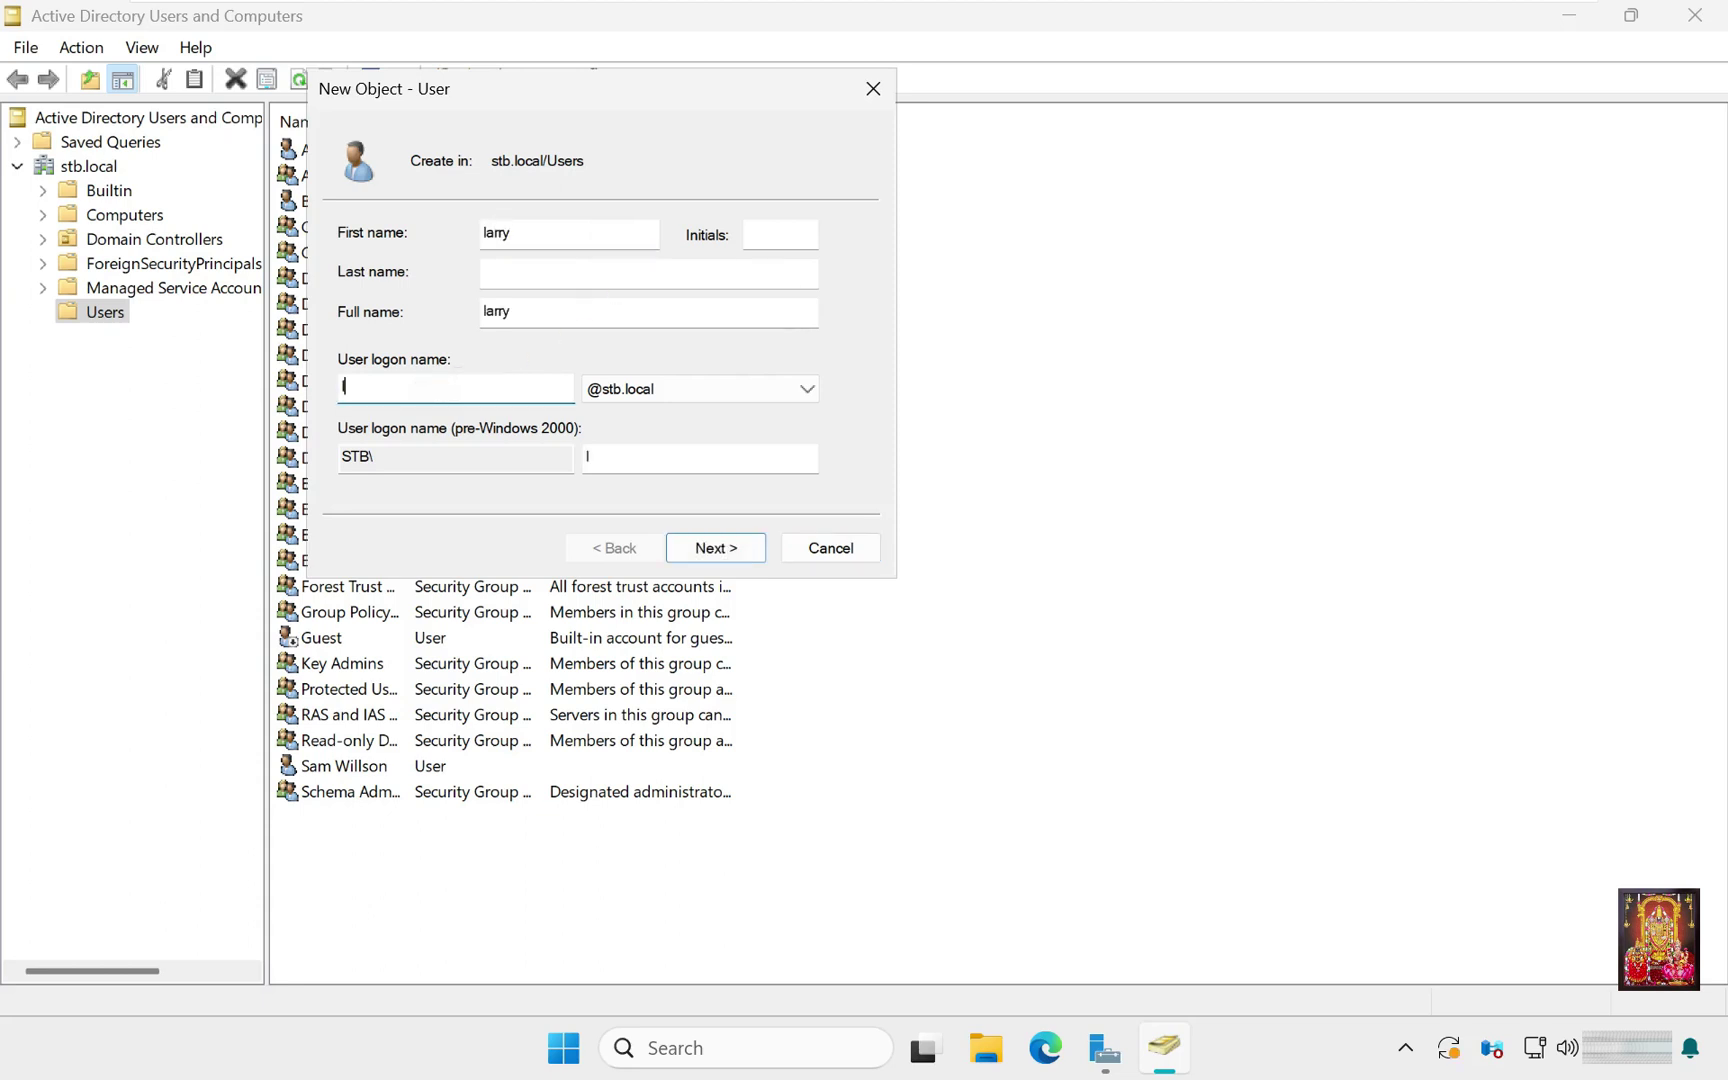
text(arry)
click(726, 546)
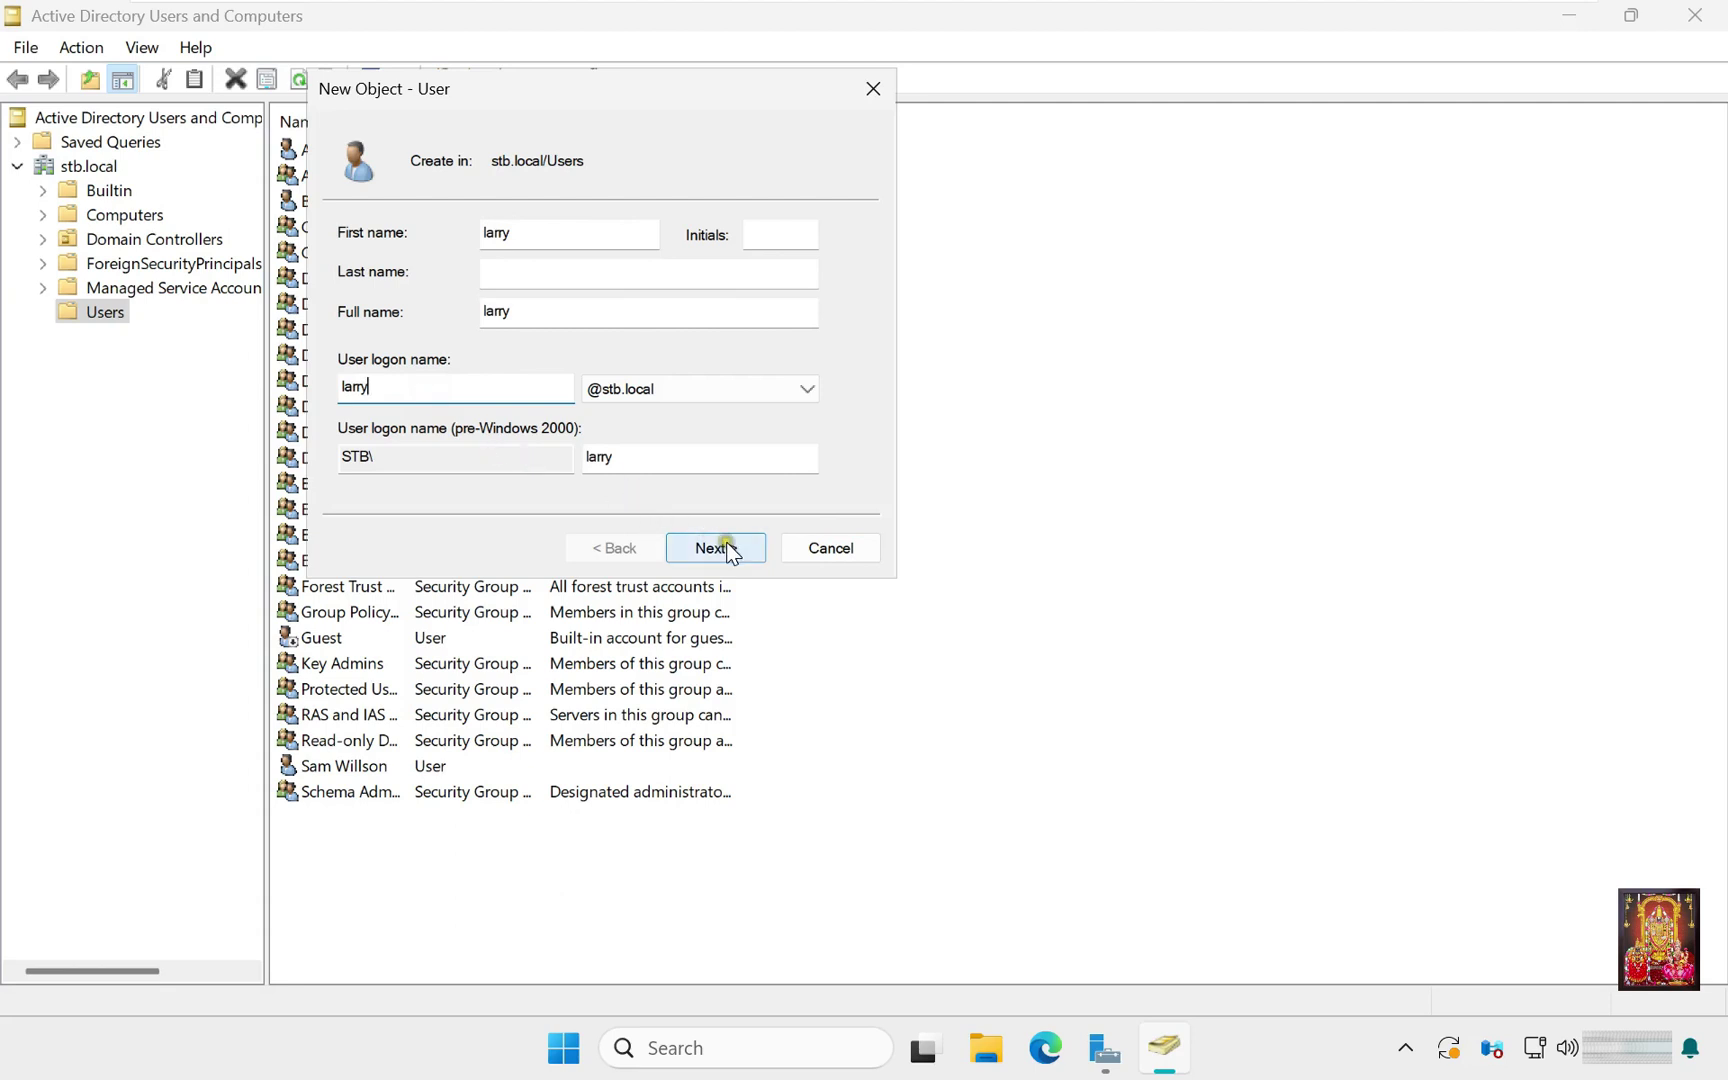
text(P)
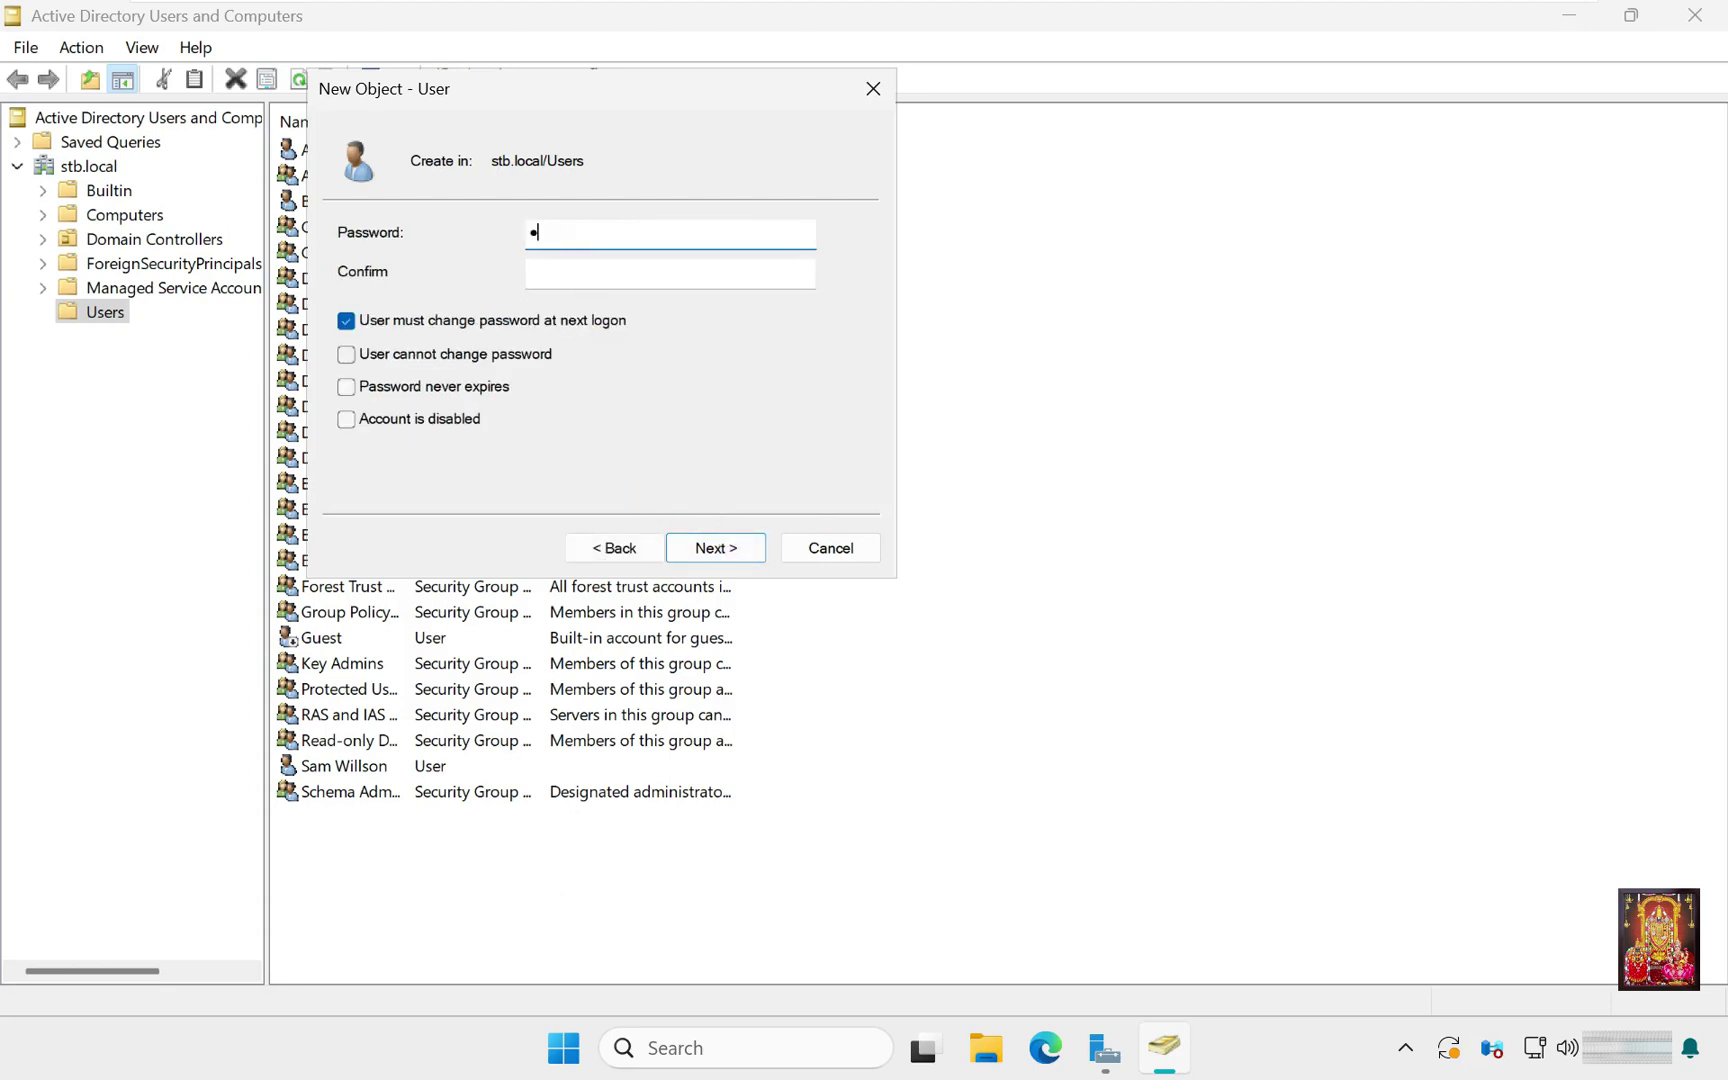
text(as)
click(553, 268)
text(P)
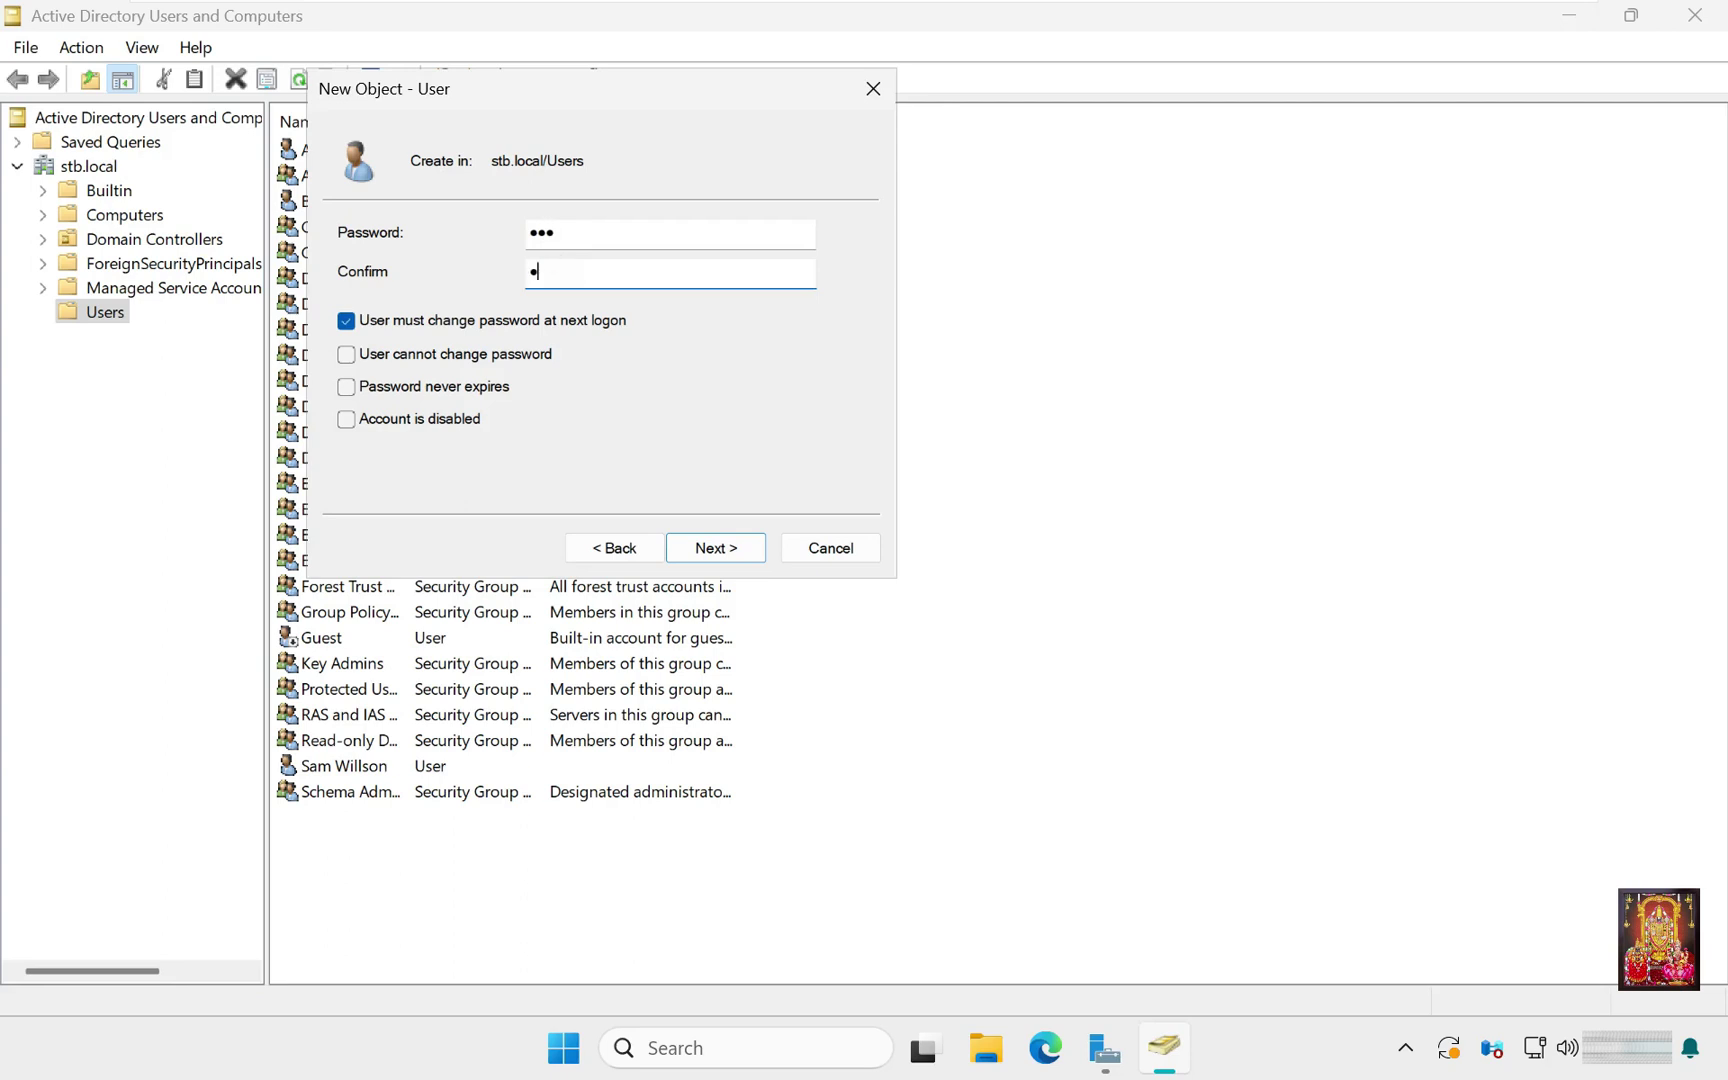
text(as)
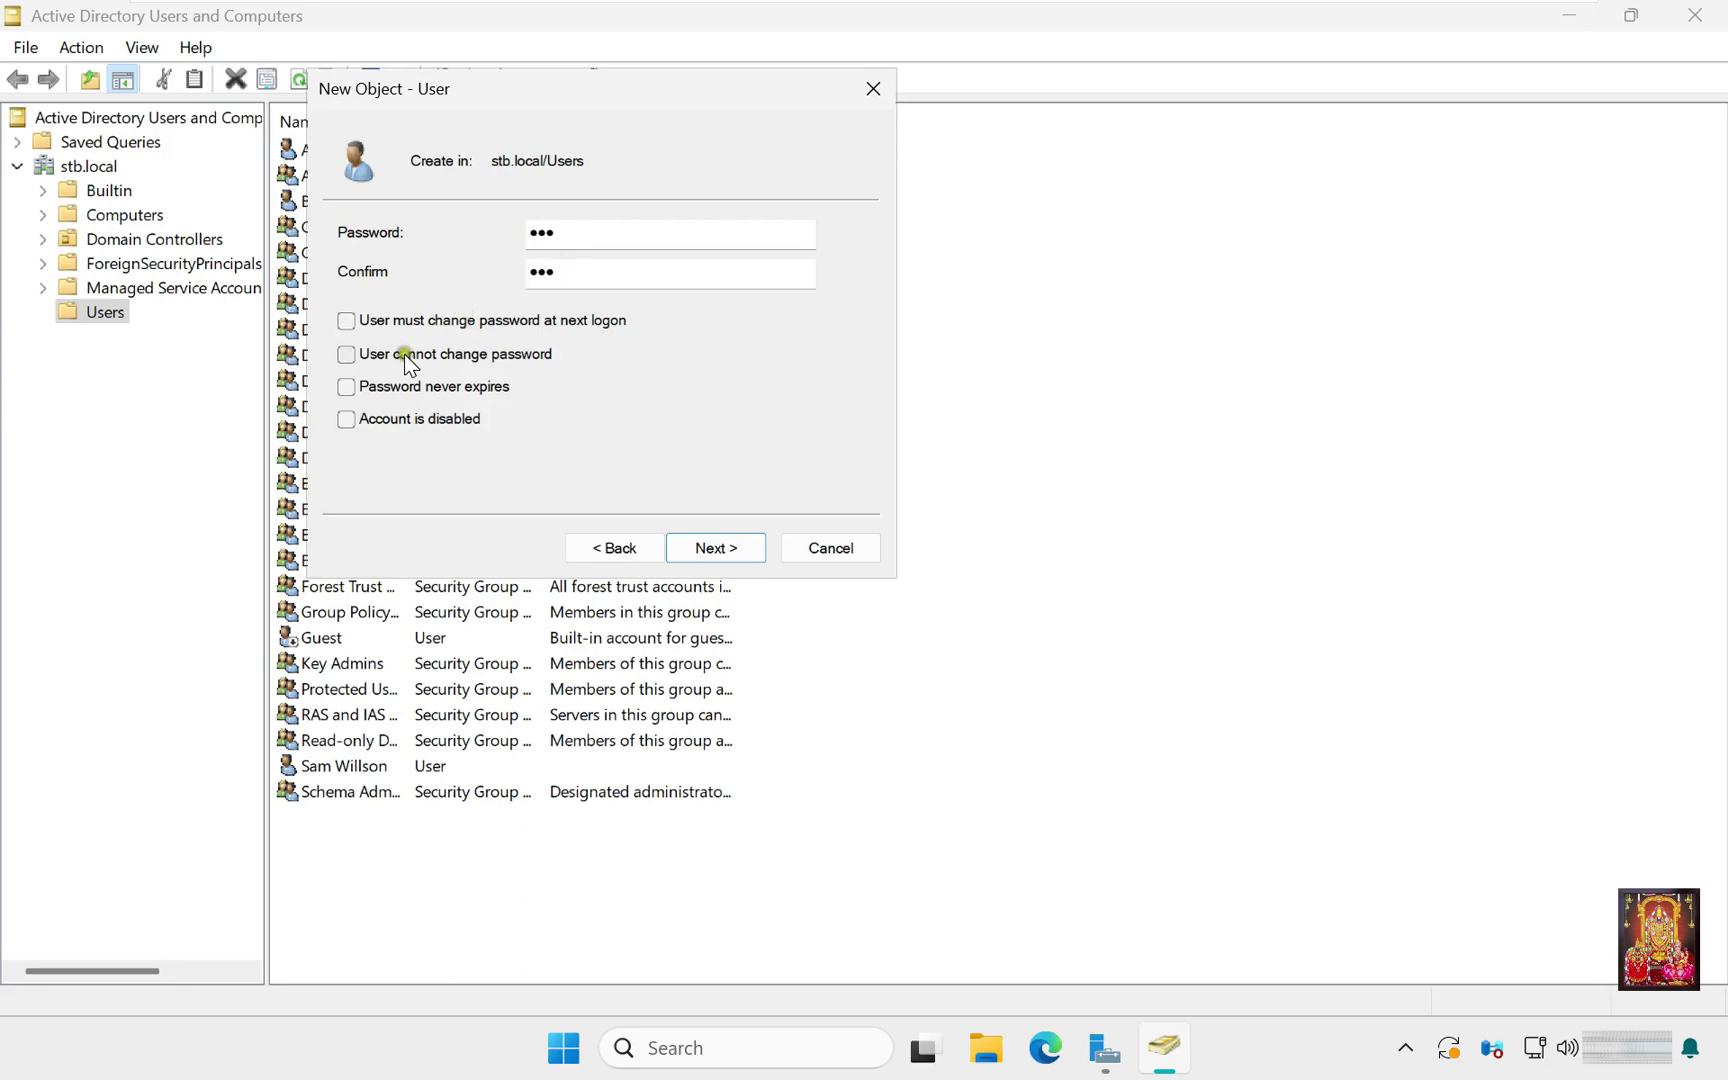
click(404, 354)
click(378, 395)
click(714, 543)
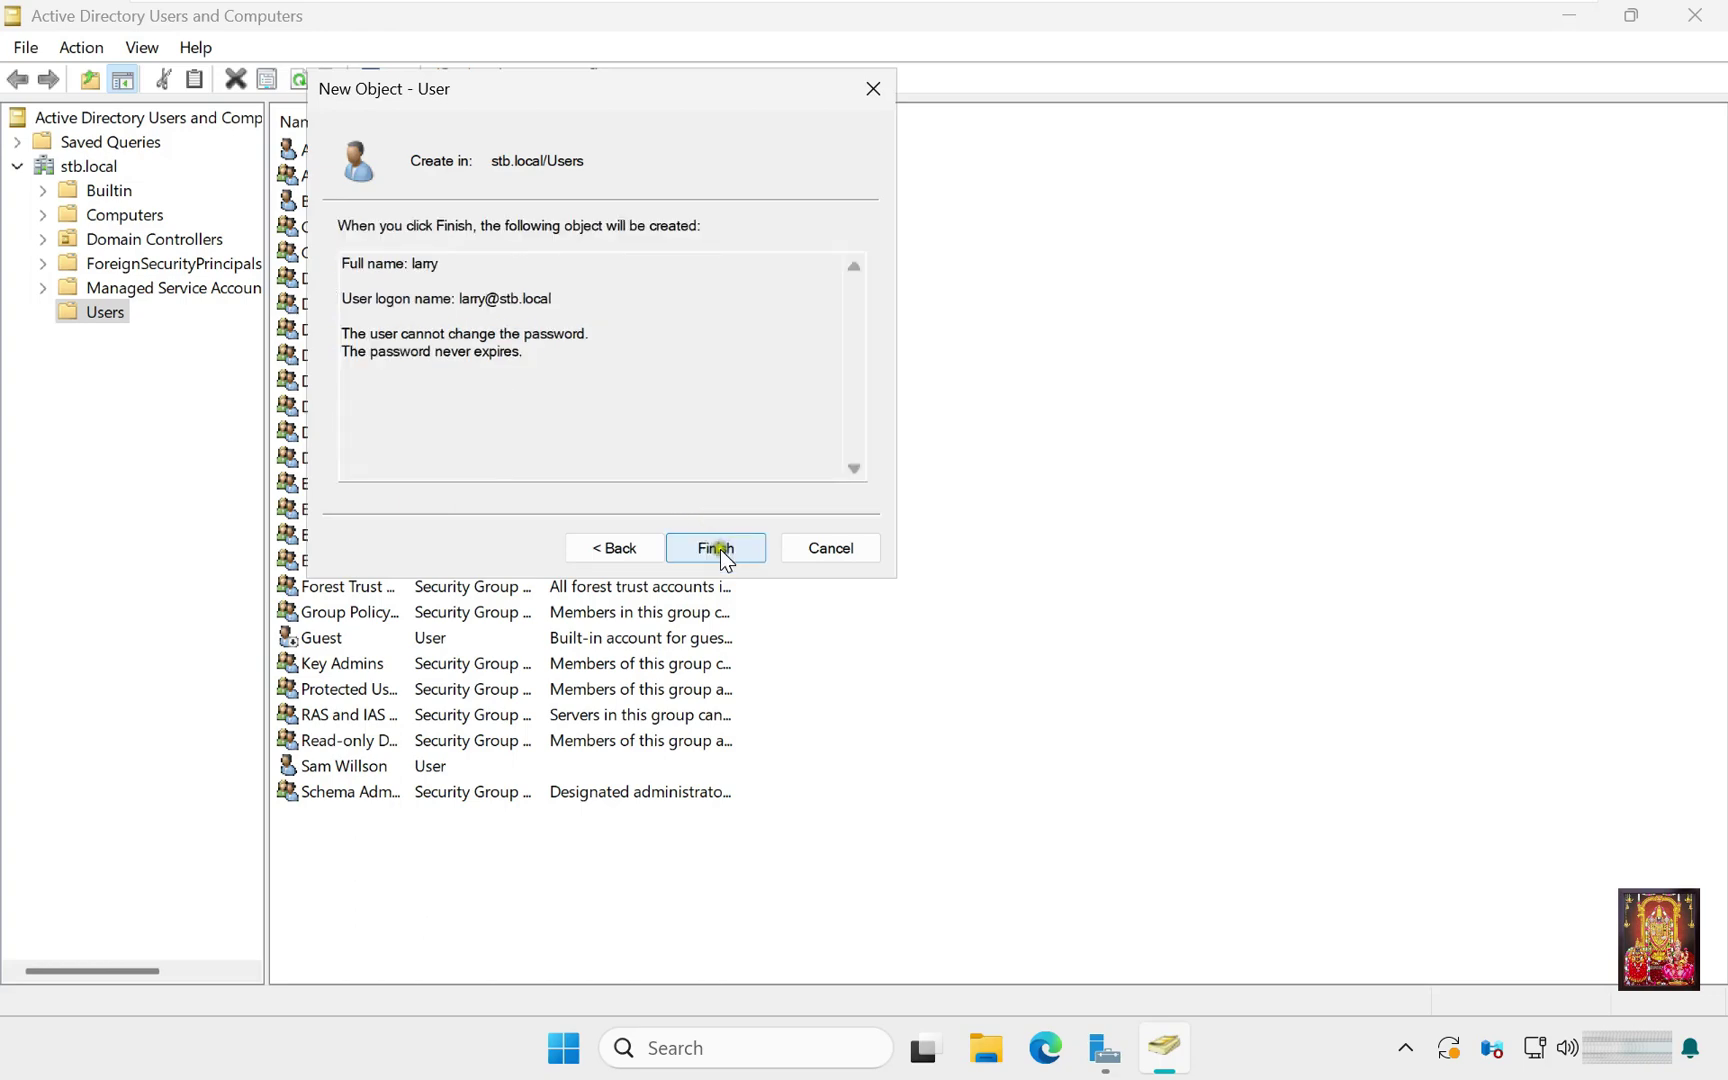
click(720, 549)
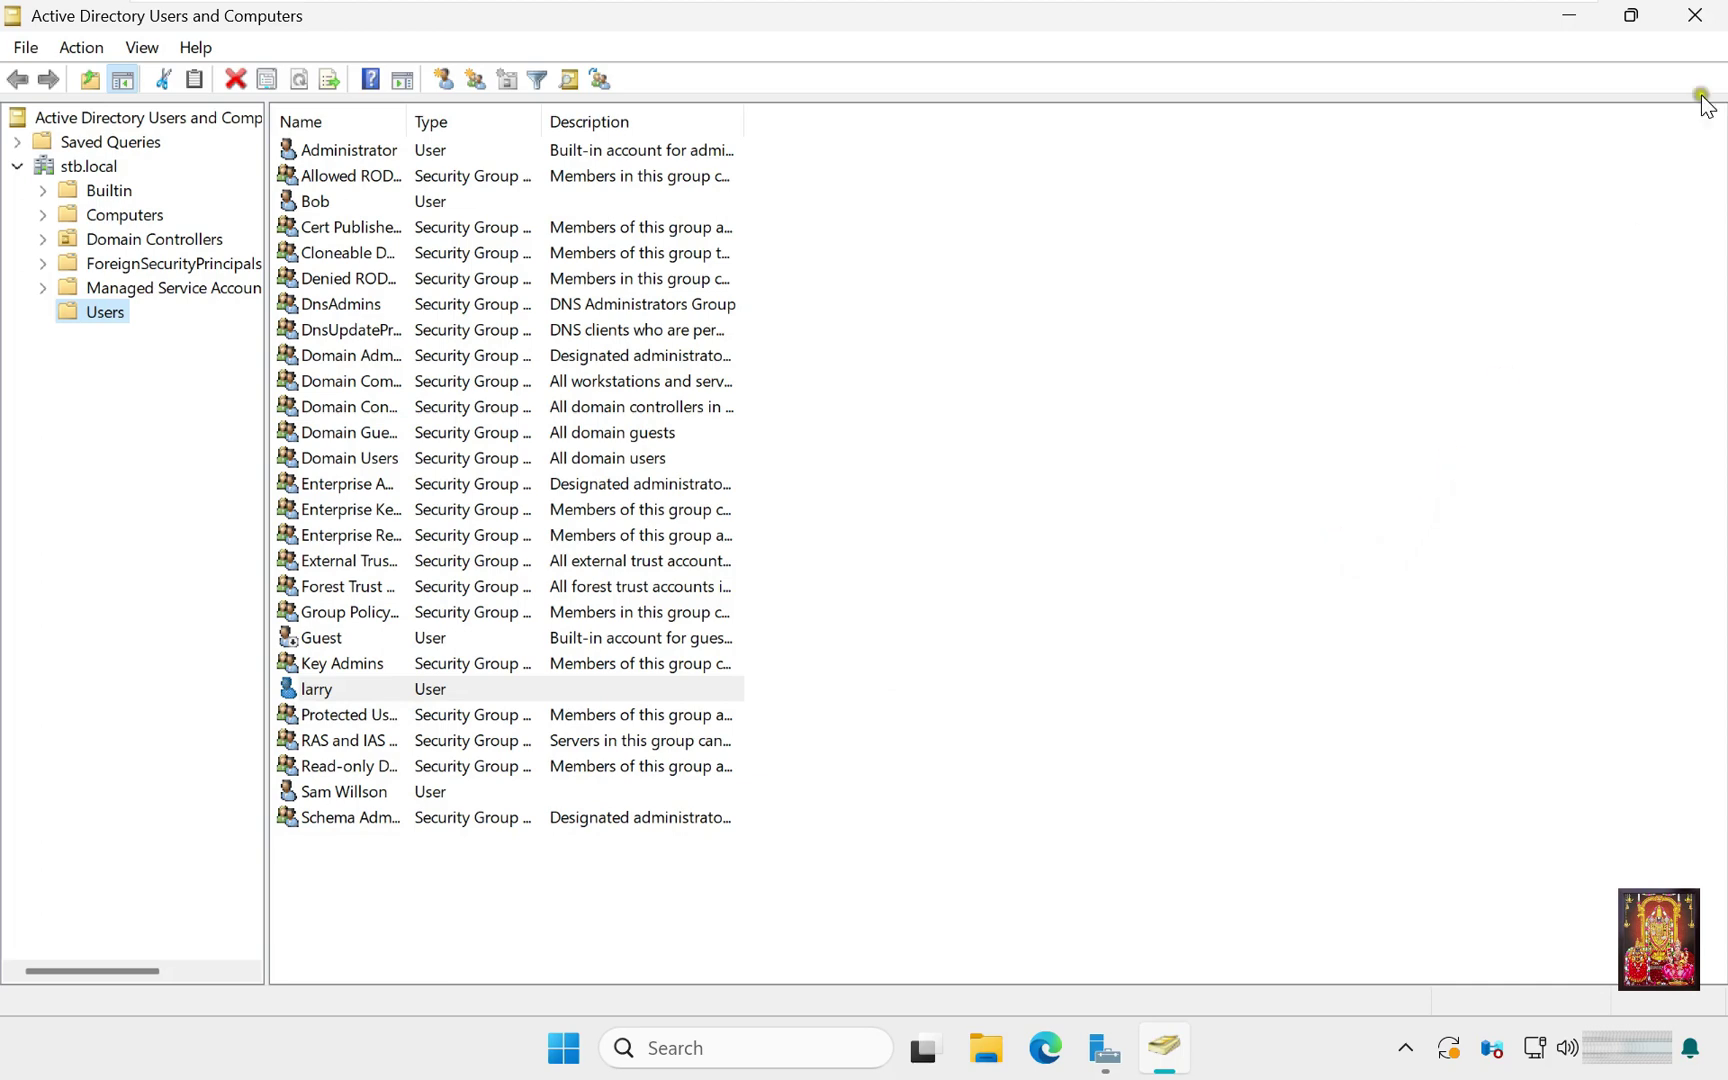
Step: Close Active Directory Users and Computers and minimize Server Manager
click(1712, 22)
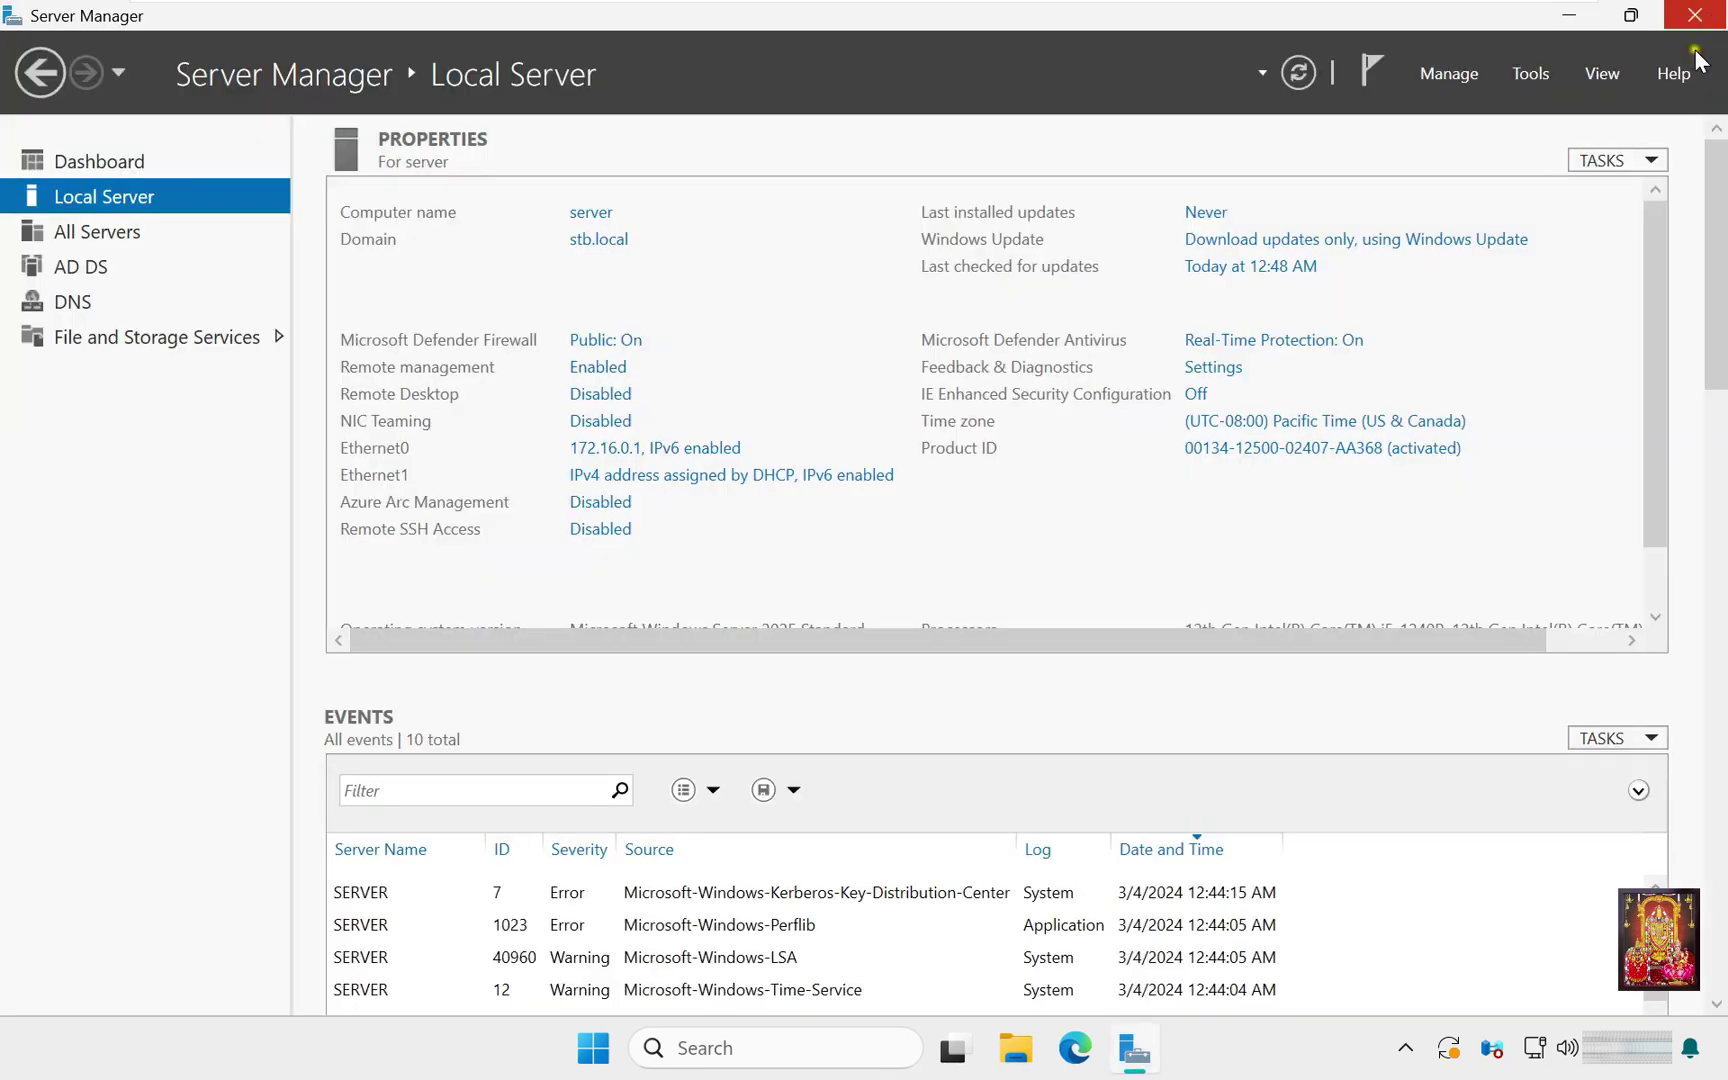
click(1569, 16)
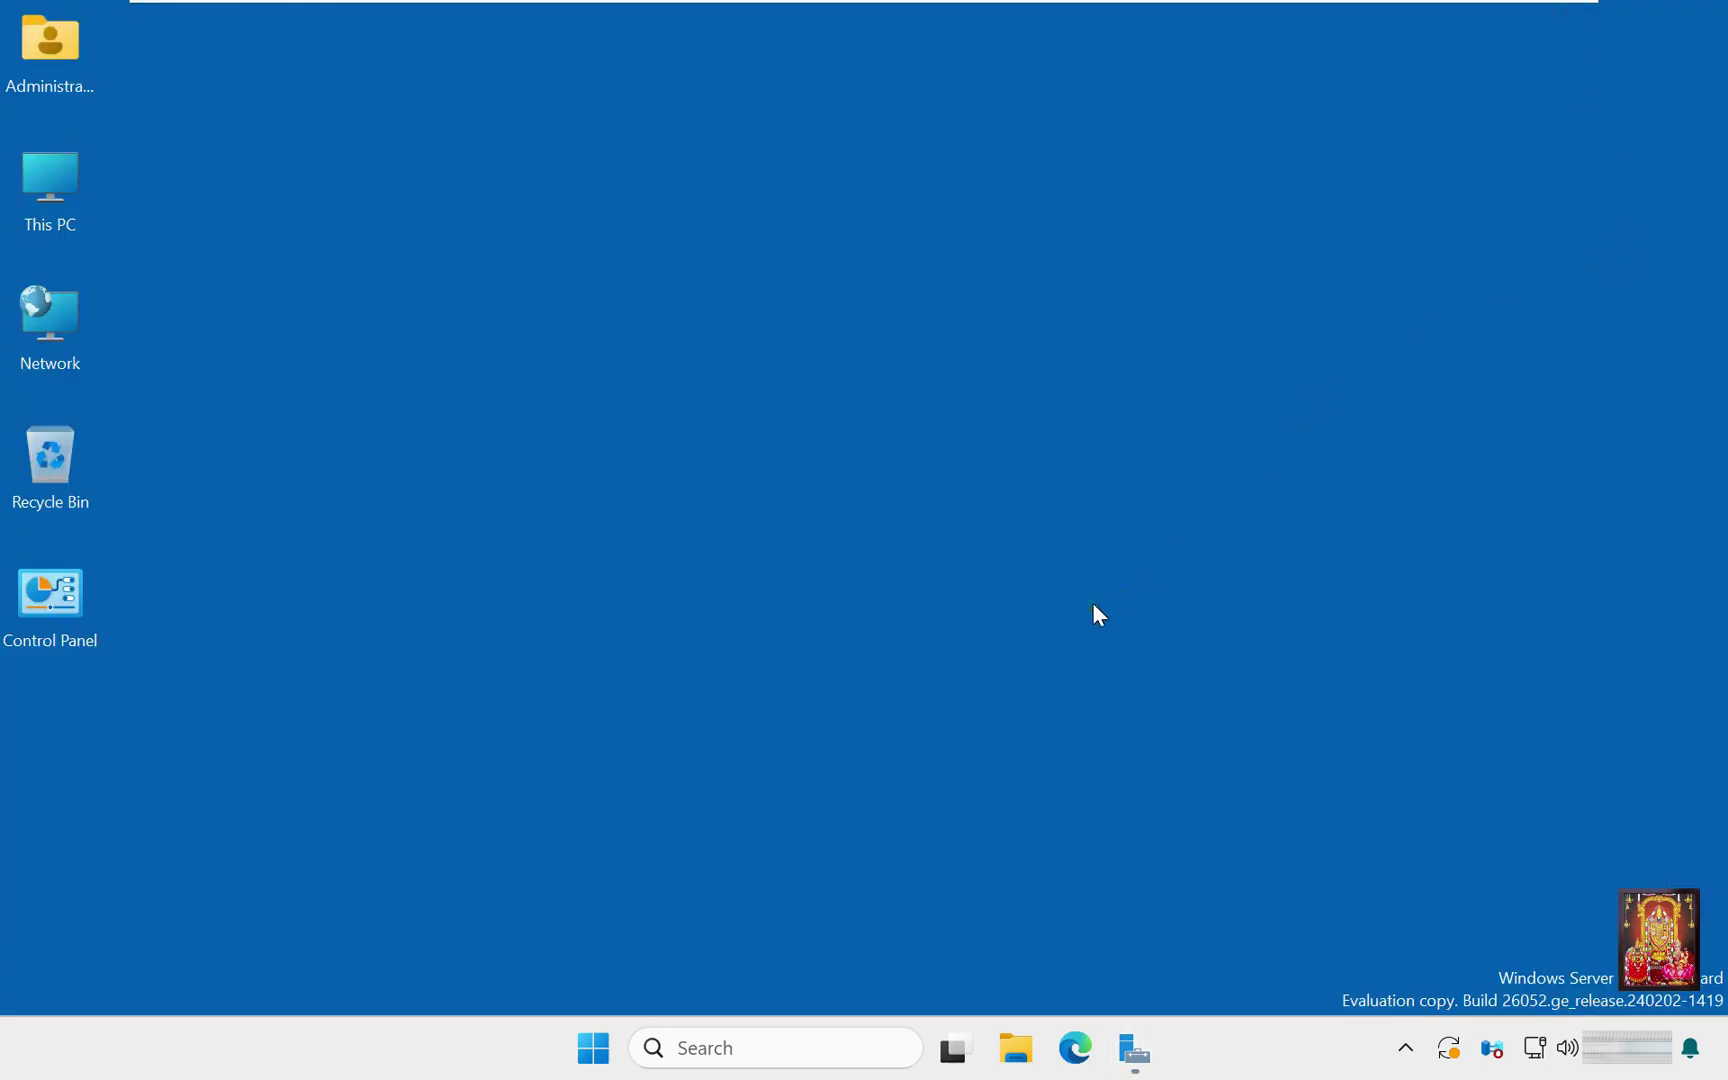